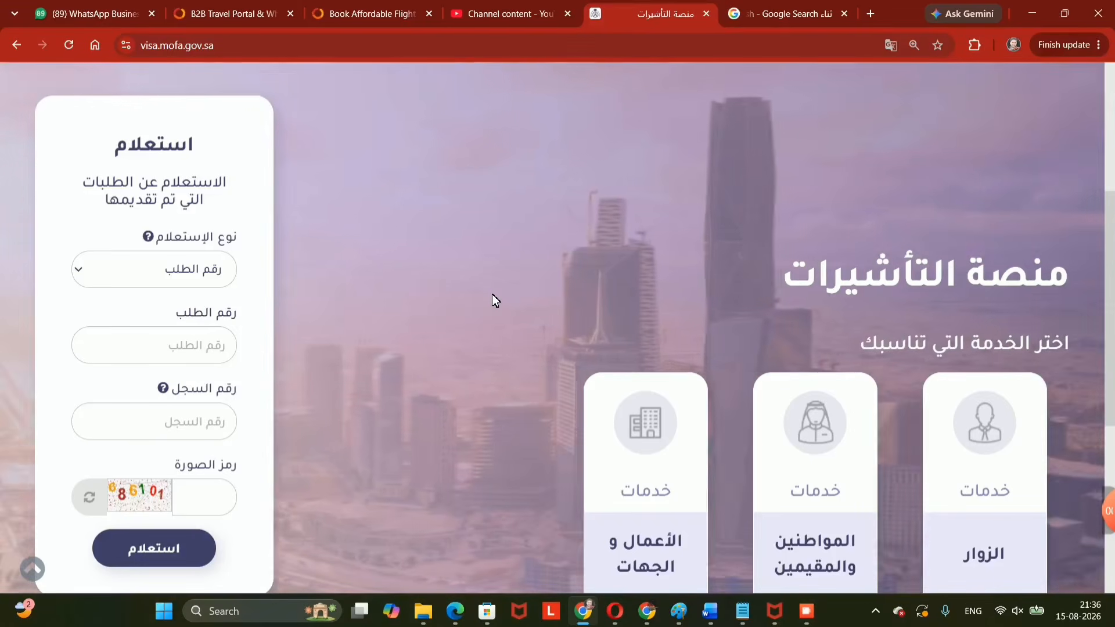
Scroll the home page to bring the visitor, citizen and resident service cards into view.
{"action": "scroll", "coordinate": [501, 299], "scroll_direction": "up", "scroll_amount": 2}
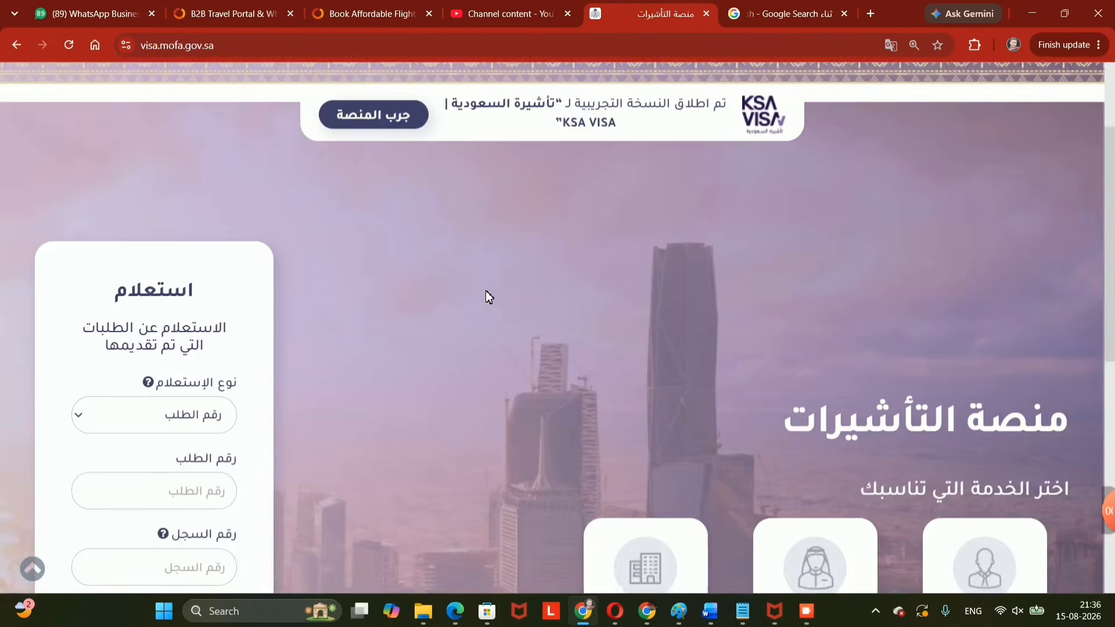
{"action": "scroll", "coordinate": [485, 293], "scroll_direction": "up", "scroll_amount": 2}
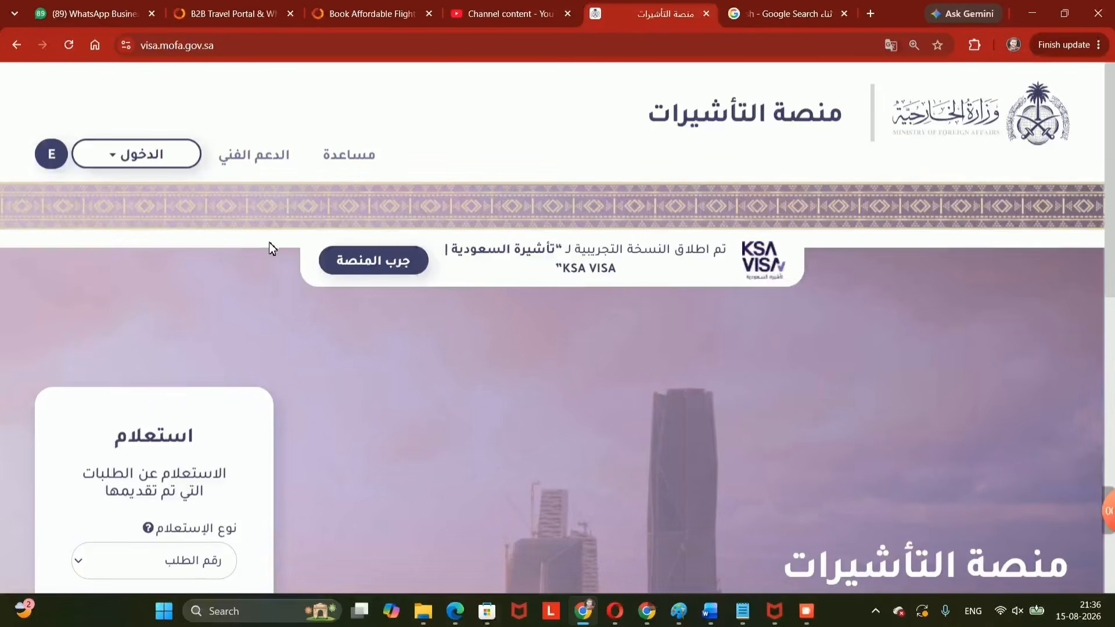
{"action": "scroll", "coordinate": [711, 381], "scroll_direction": "down", "scroll_amount": 6}
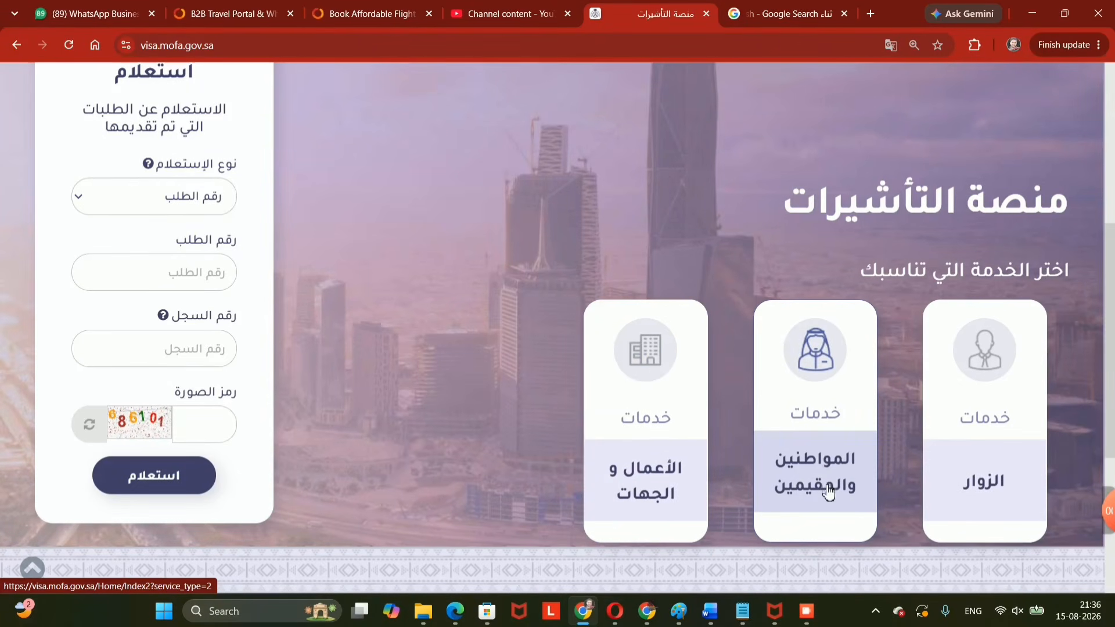
Choose citizens and residents, then the 'مقيم' services, and submit 'طلب زيارة عائلية للمقيمين'.
{"action": "left_click", "coordinate": [808, 459]}
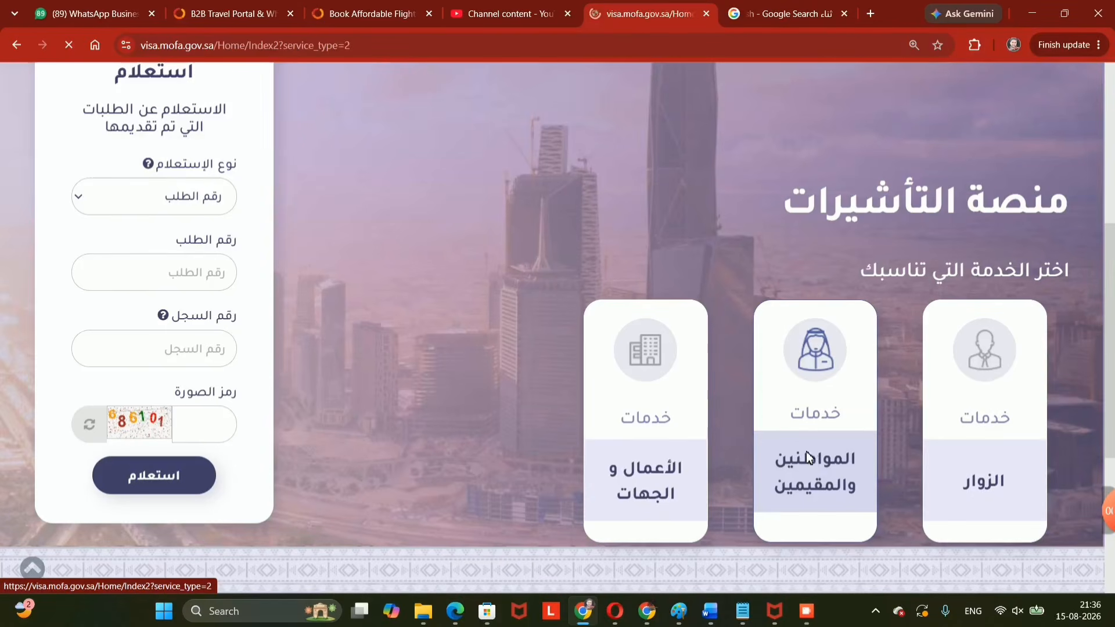
{"action": "scroll", "coordinate": [680, 401], "scroll_direction": "down", "scroll_amount": 3}
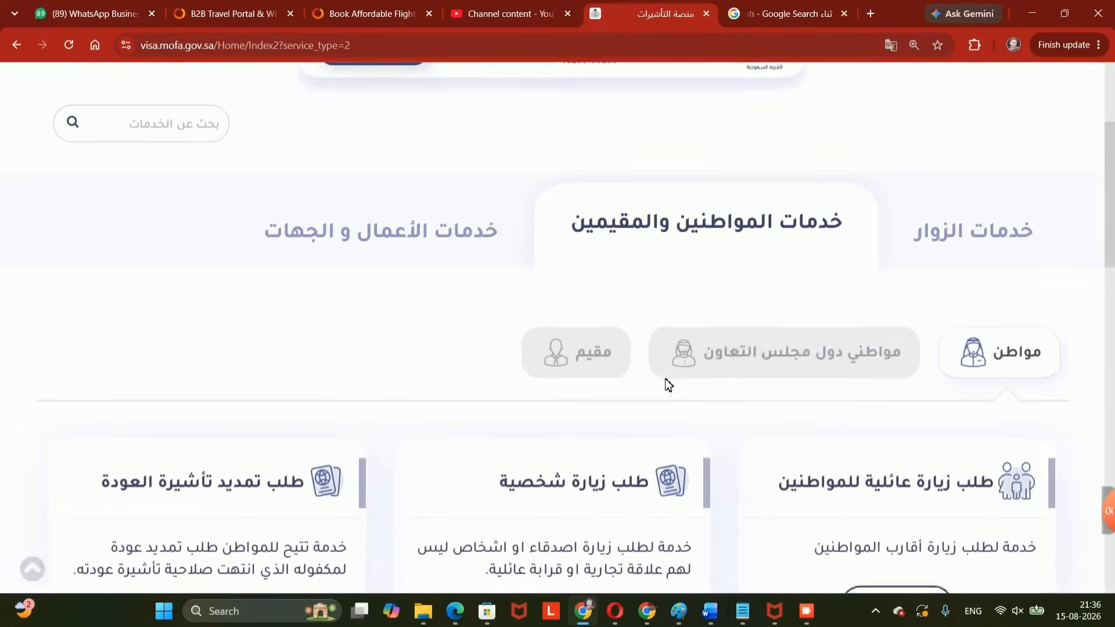
{"action": "left_click", "coordinate": [564, 352]}
{"action": "scroll", "coordinate": [597, 378], "scroll_direction": "down", "scroll_amount": 3}
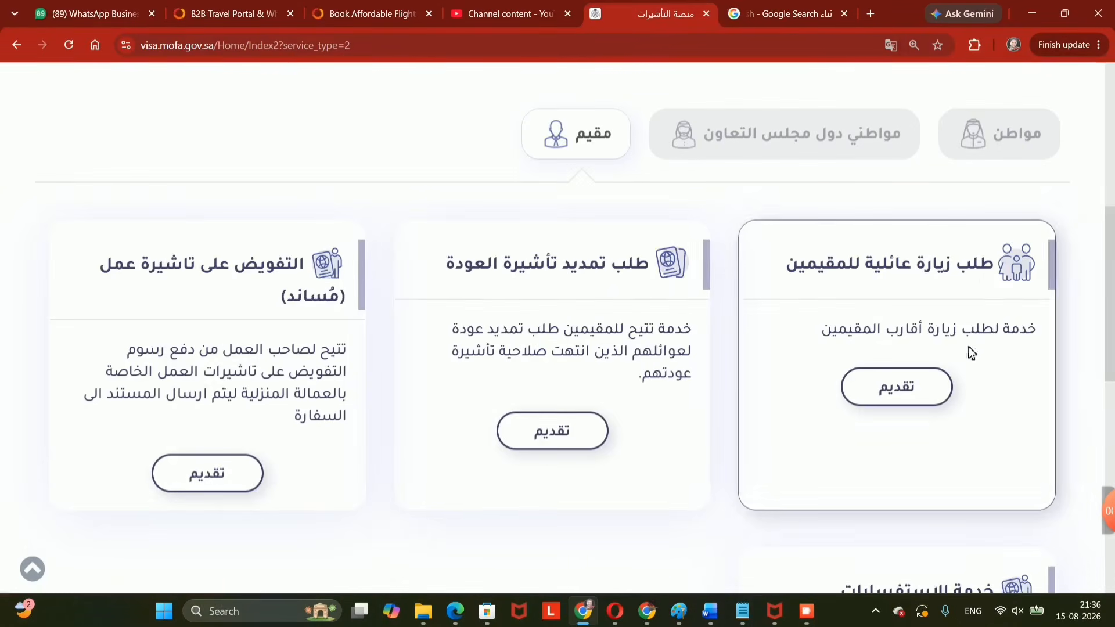
{"action": "left_click_drag", "start_coordinate": [983, 263], "coordinate": [793, 263]}
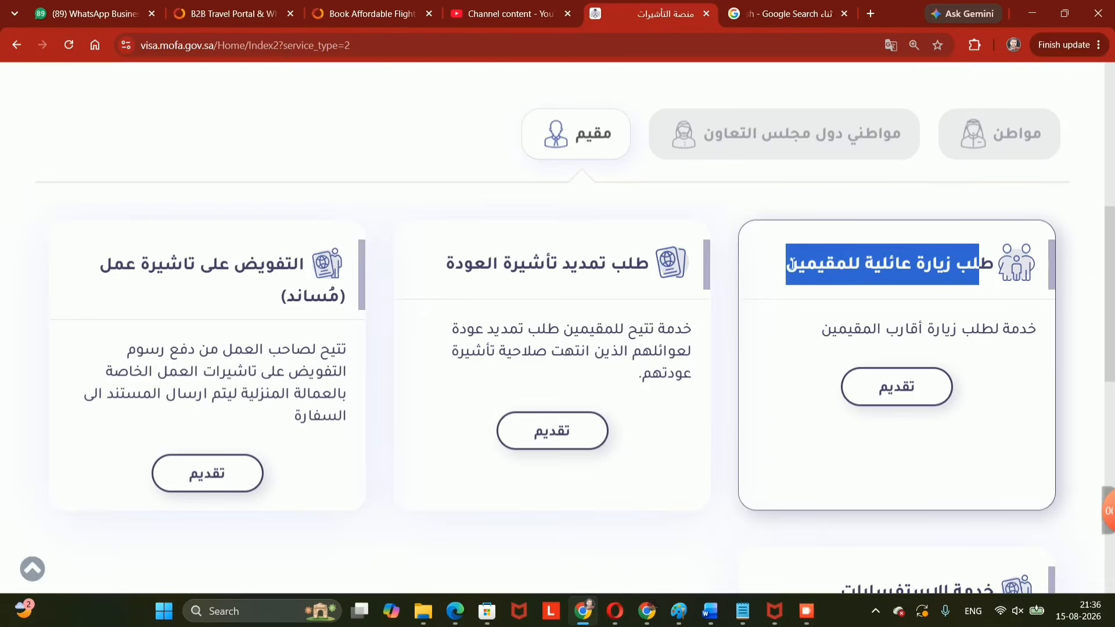
{"action": "left_click", "coordinate": [898, 394]}
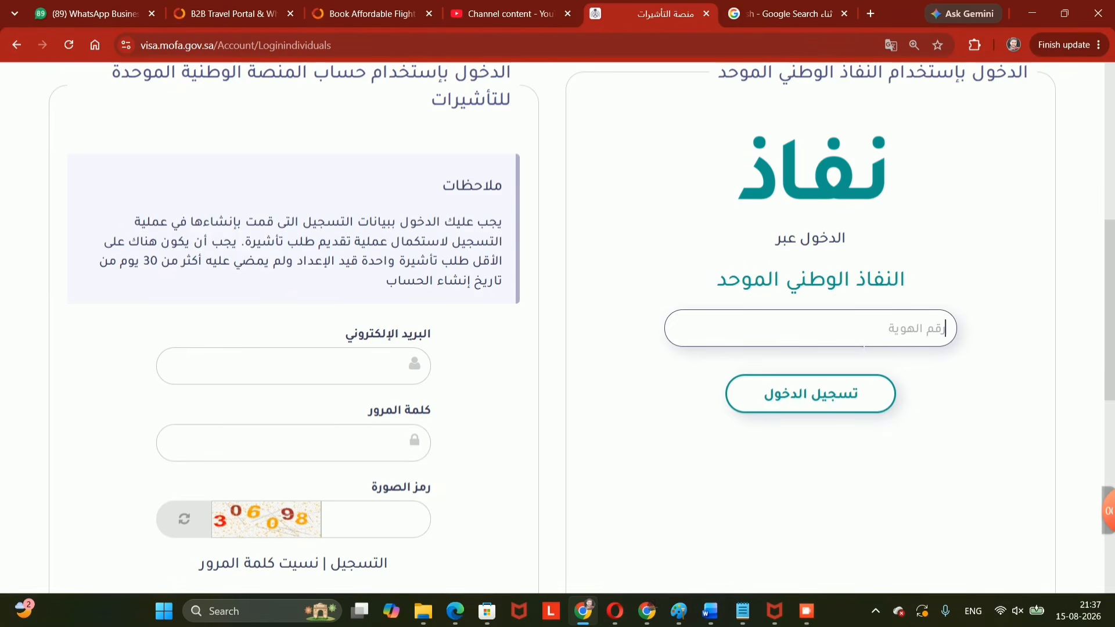
Sign in through Nafath using the 'تسجيل الدخول' option under Nafath.
{"action": "left_click", "coordinate": [842, 395]}
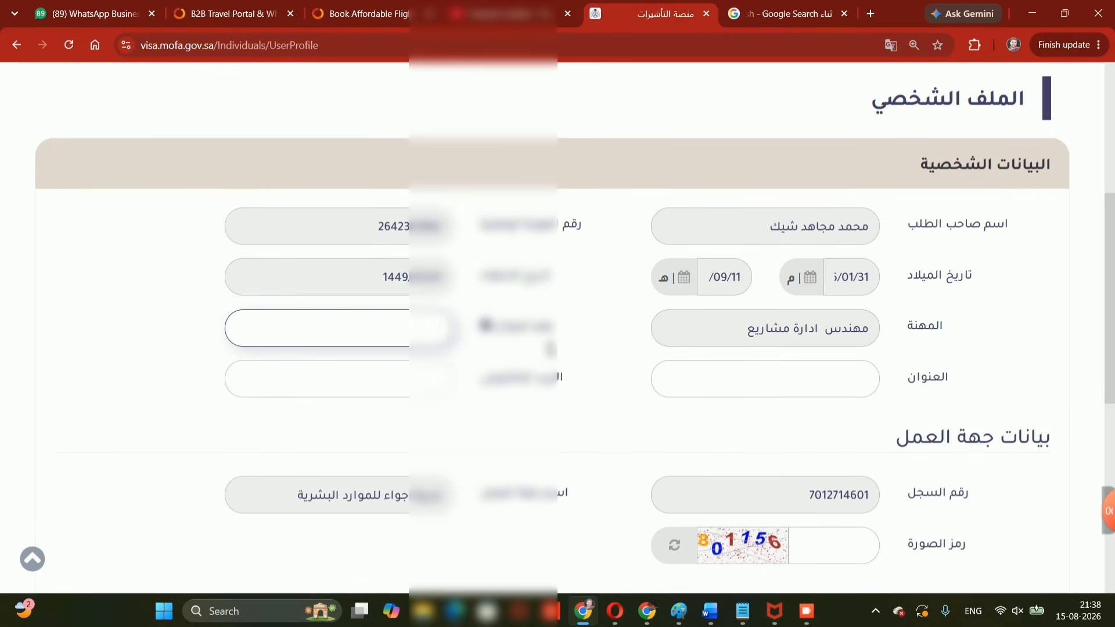
Check the profile's address fields, then save the personal profile with 'حفظ'.
{"action": "left_click_drag", "start_coordinate": [543, 331], "coordinate": [504, 334]}
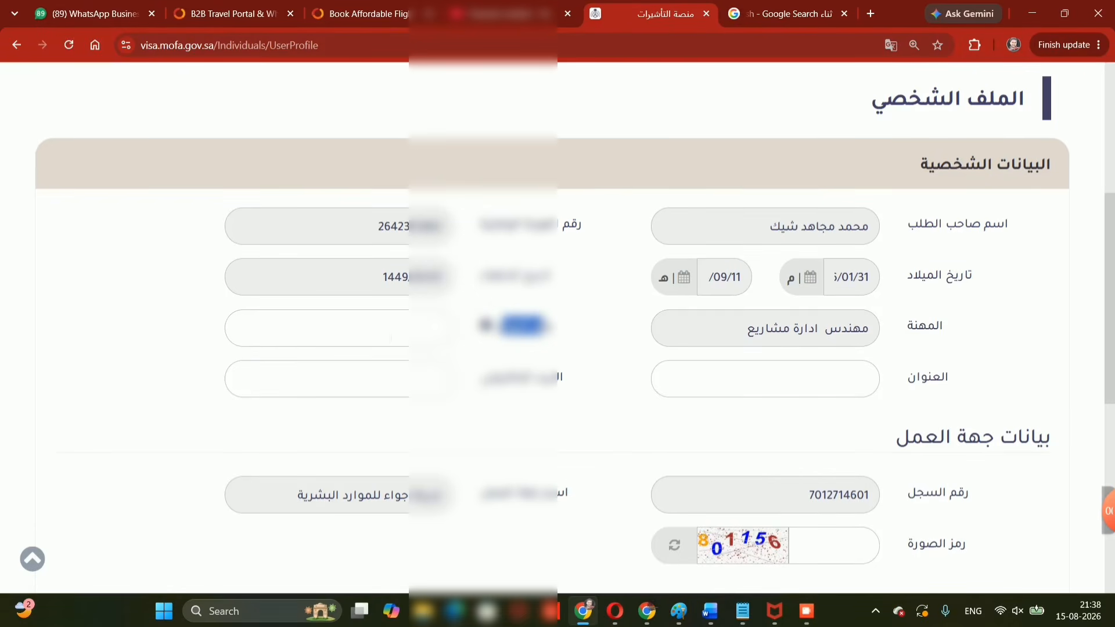
{"action": "left_click_drag", "start_coordinate": [548, 383], "coordinate": [491, 390]}
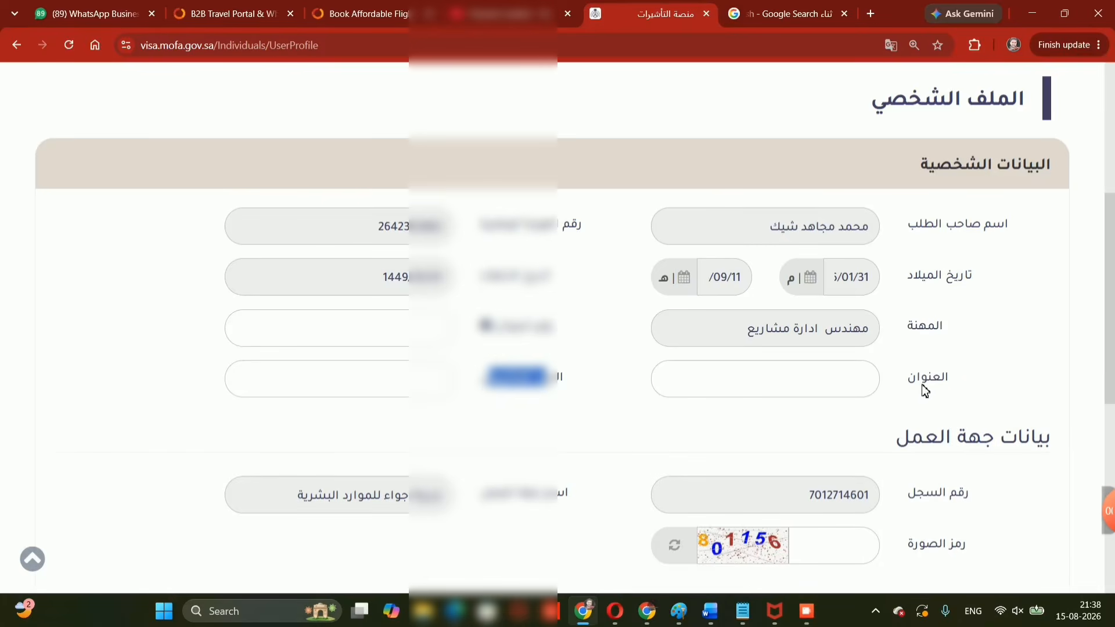
{"action": "left_click_drag", "start_coordinate": [952, 380], "coordinate": [910, 385]}
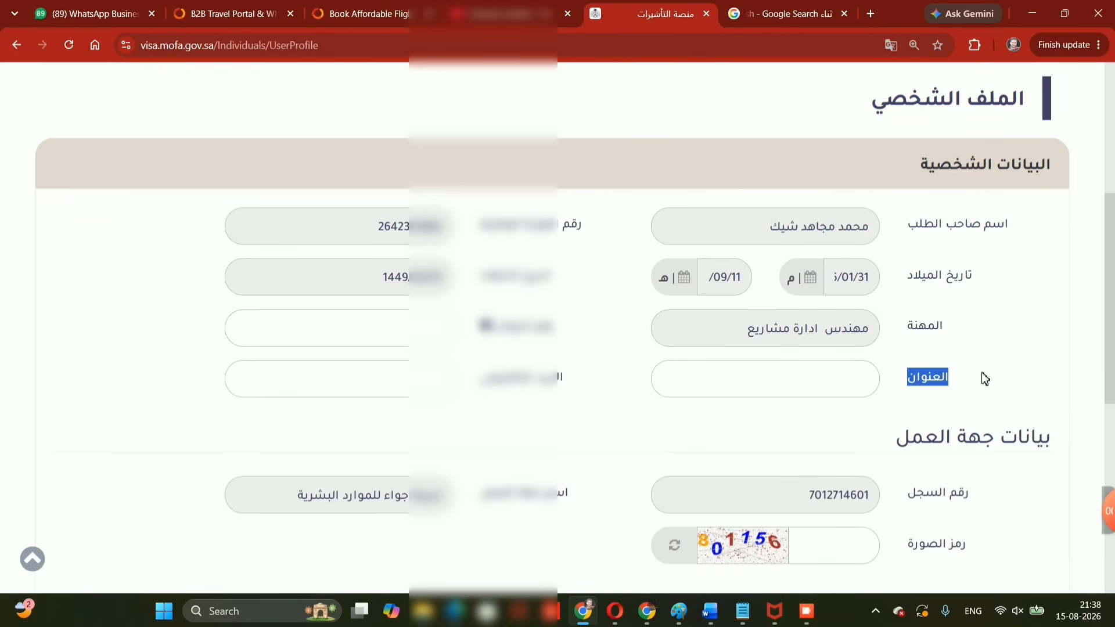
{"action": "left_click", "coordinate": [866, 379]}
{"action": "left_click_drag", "start_coordinate": [956, 381], "coordinate": [916, 388]}
{"action": "left_click", "coordinate": [917, 388]}
{"action": "left_click", "coordinate": [909, 407]}
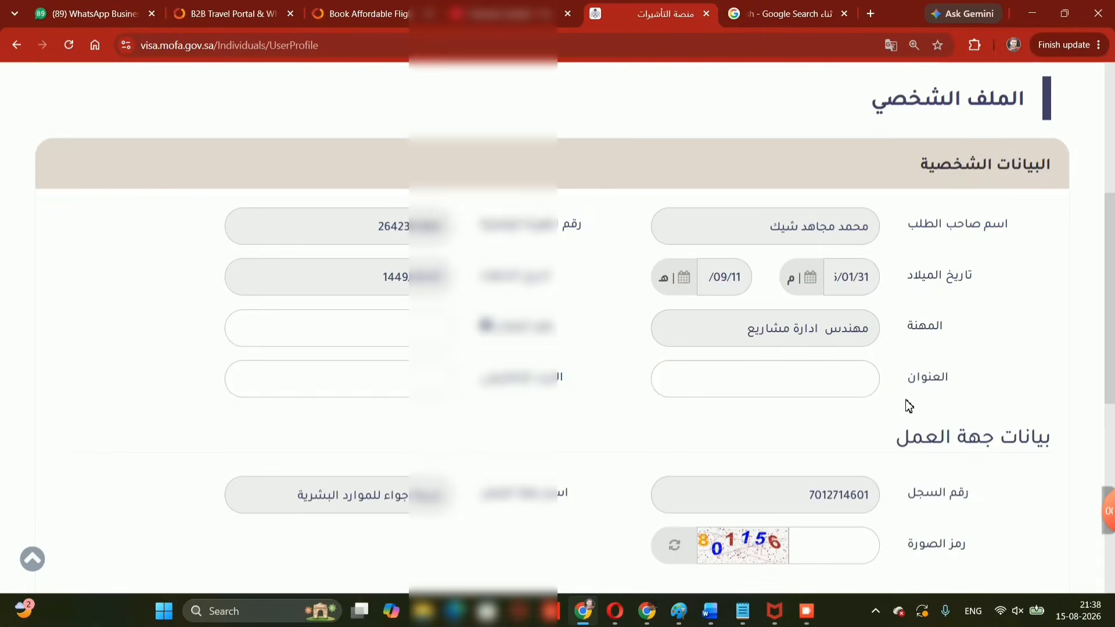
{"action": "scroll", "coordinate": [909, 407], "scroll_direction": "down", "scroll_amount": 1}
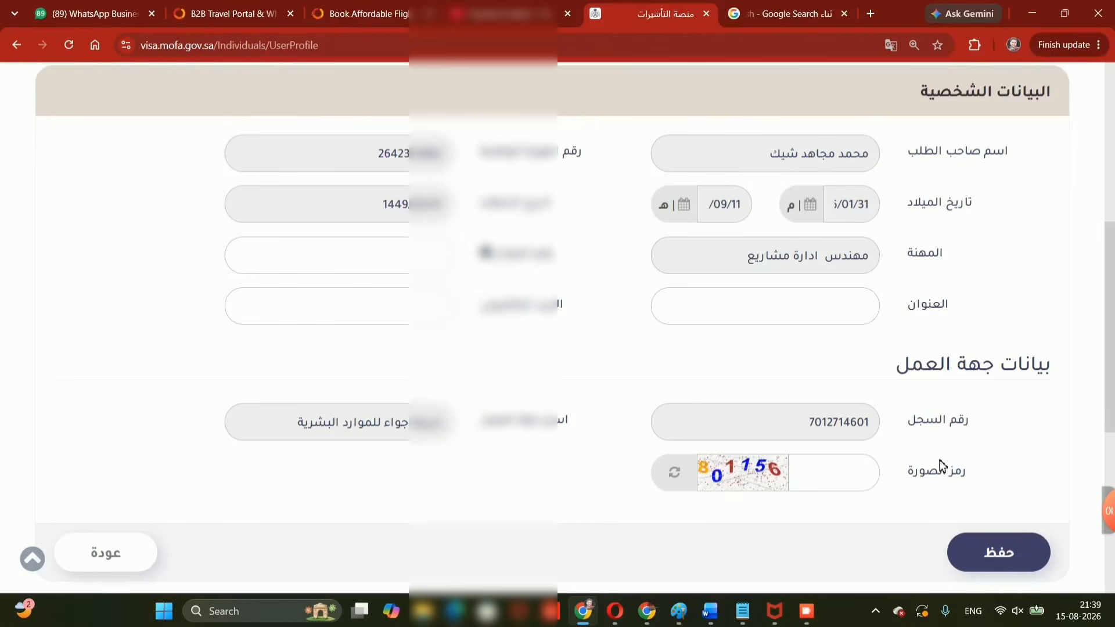
{"action": "scroll", "coordinate": [866, 466], "scroll_direction": "down", "scroll_amount": 1}
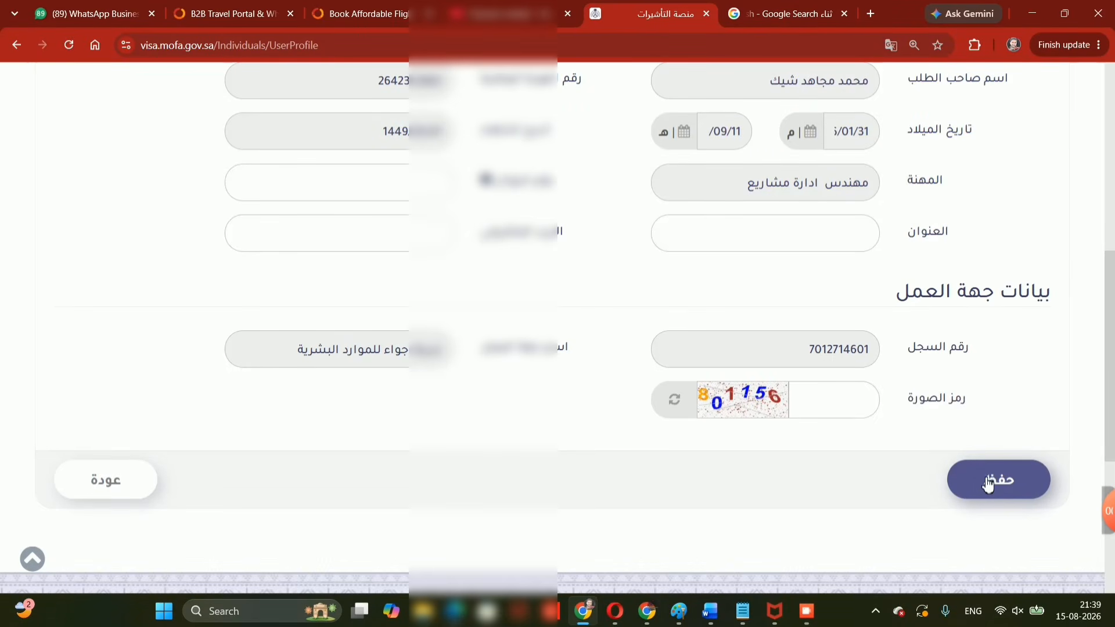
{"action": "left_click", "coordinate": [986, 484]}
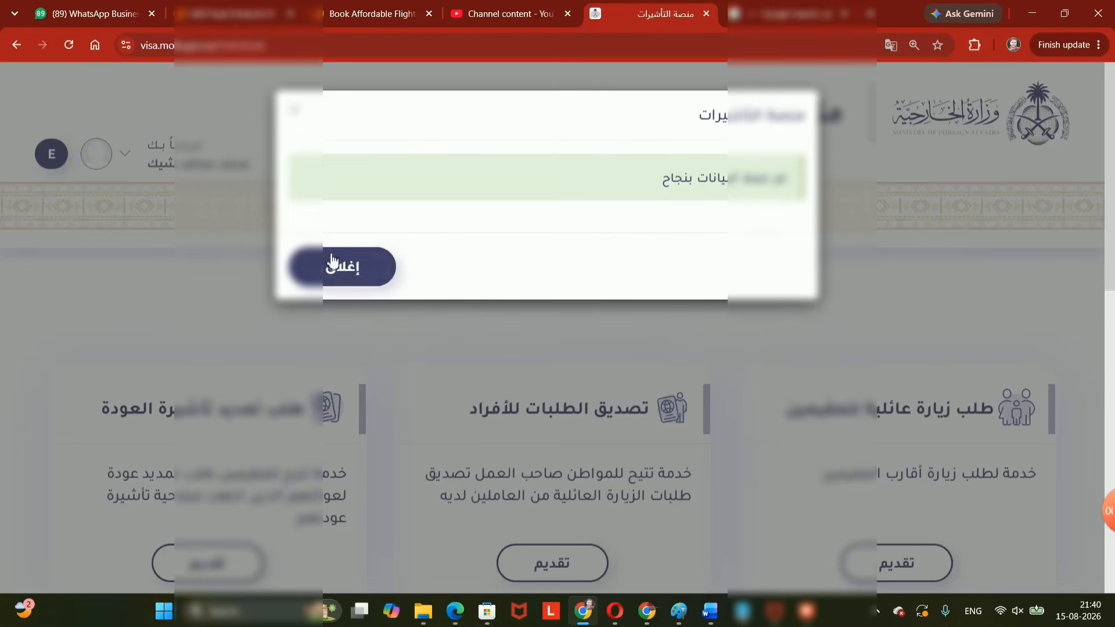
Close the success message and start a new resident family visit request with 'تقديم'.
{"action": "left_click", "coordinate": [334, 281]}
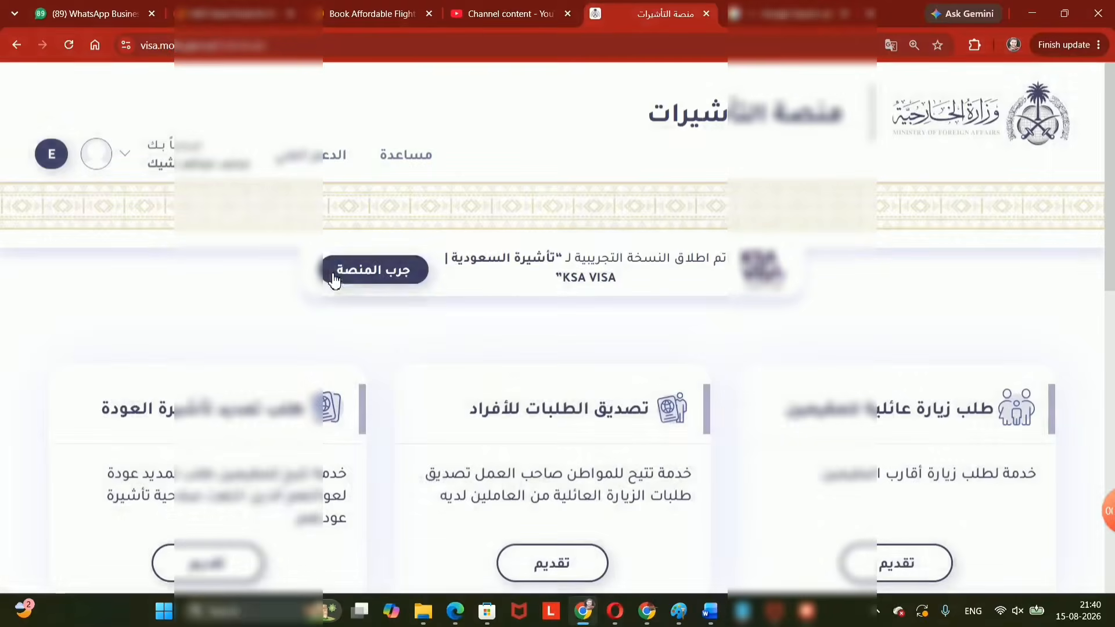
{"action": "scroll", "coordinate": [367, 305], "scroll_direction": "down", "scroll_amount": 4}
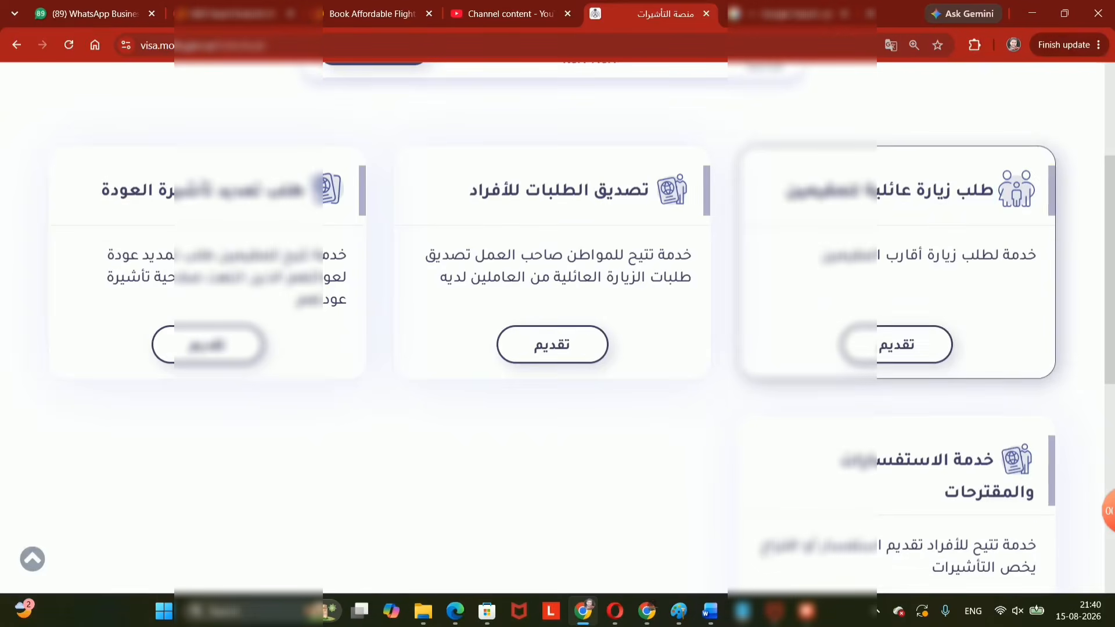
{"action": "left_click_drag", "start_coordinate": [993, 190], "coordinate": [800, 192]}
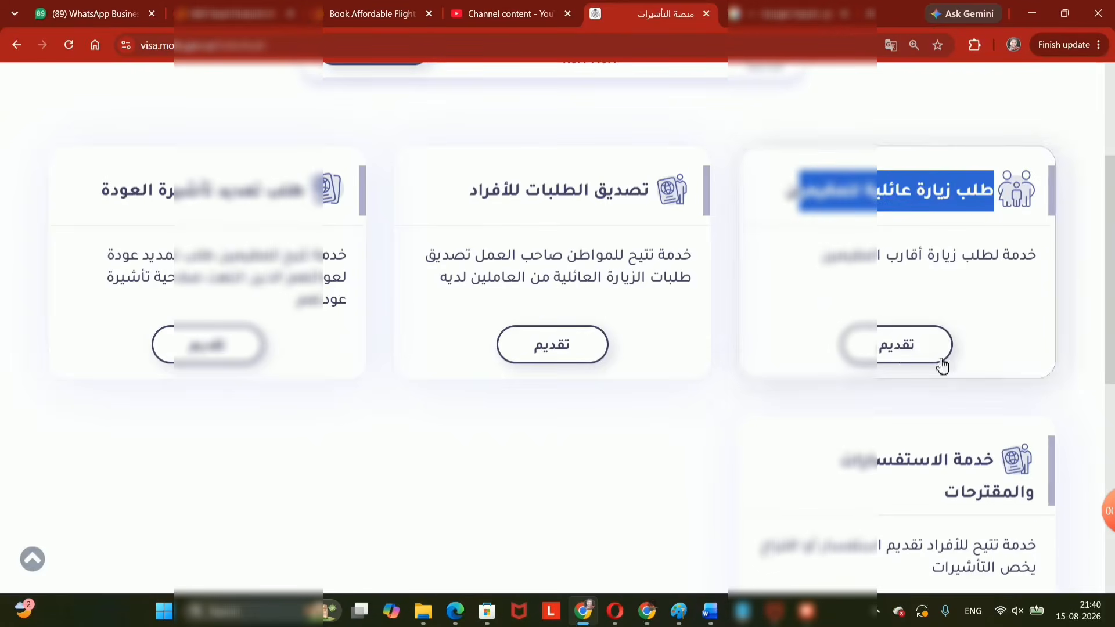
{"action": "left_click", "coordinate": [888, 346]}
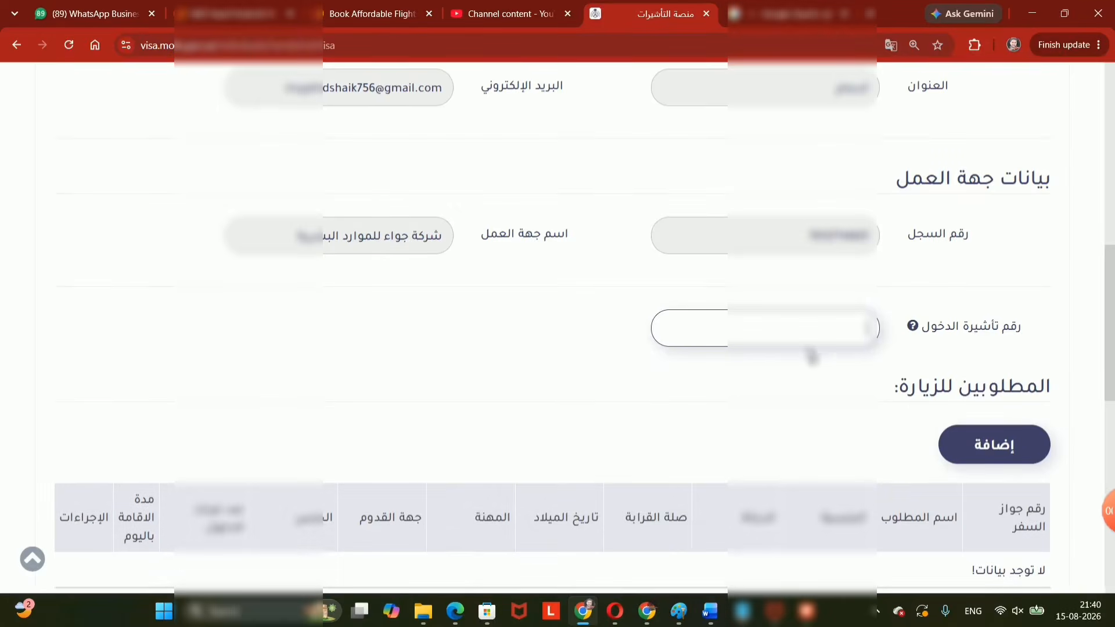
Open the add-visitor form from the 'المطلوبين للزيارة' section with 'إضافة'.
{"action": "scroll", "coordinate": [819, 373], "scroll_direction": "down", "scroll_amount": 3}
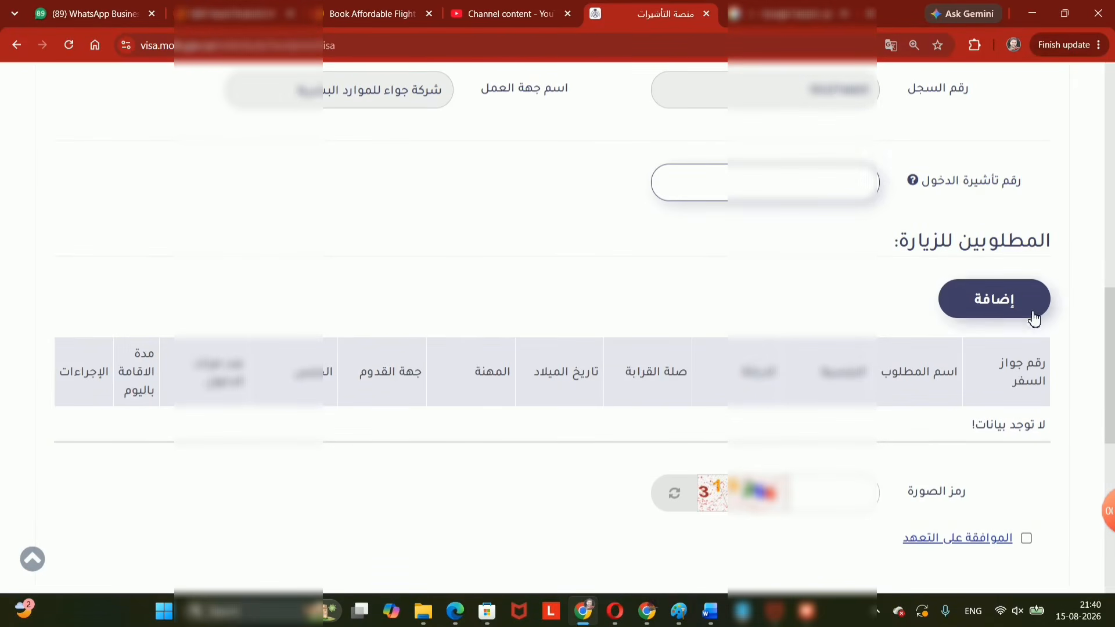
{"action": "left_click", "coordinate": [998, 308]}
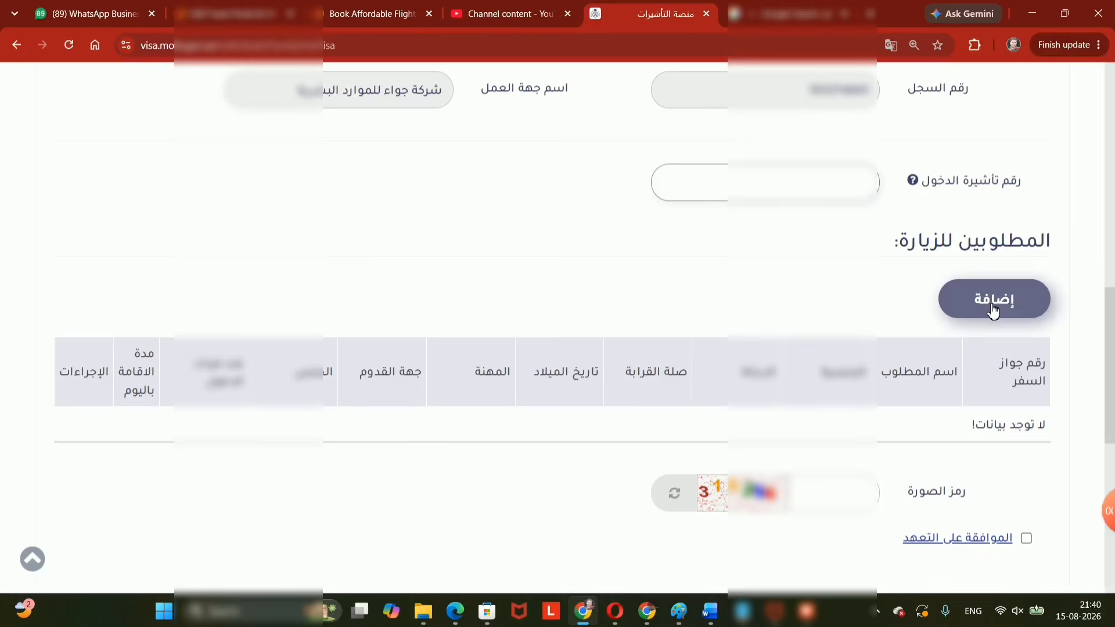
{"action": "left_click", "coordinate": [990, 310]}
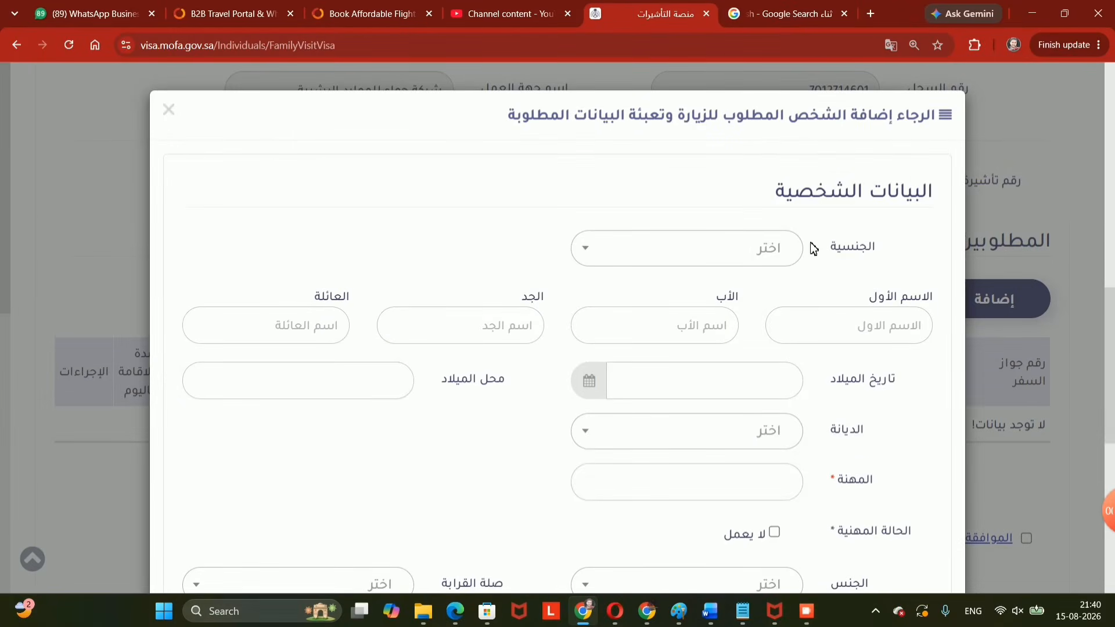
Set the visitor's nationality to India (الهند) by searching the nationality list.
{"action": "left_click", "coordinate": [777, 257]}
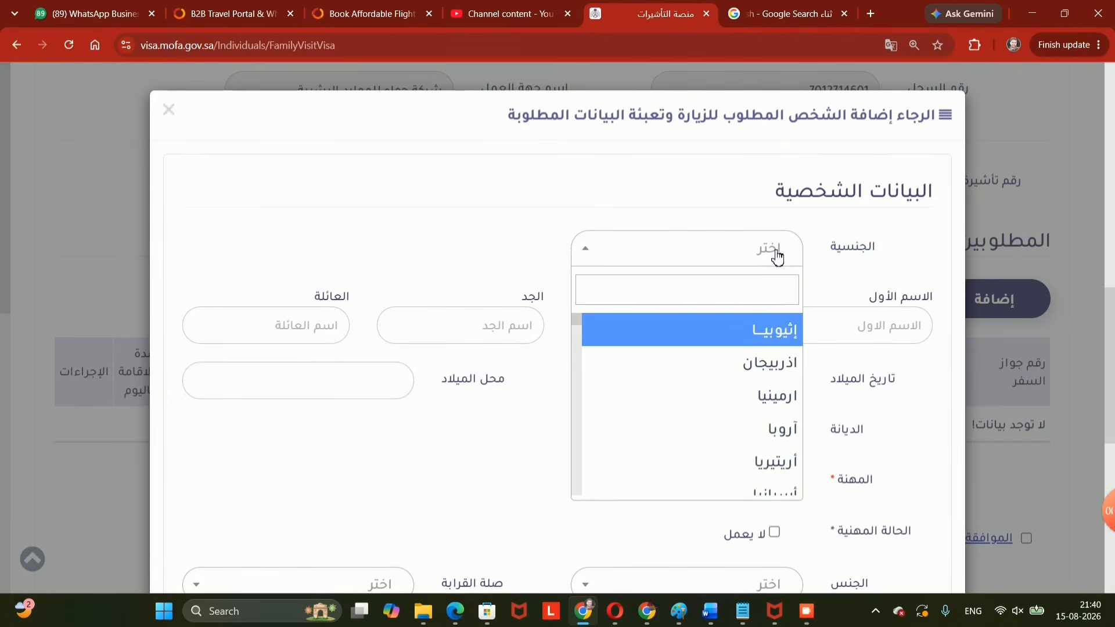
{"action": "key", "text": "alt+shift"}
{"action": "type", "text": "الهند"}
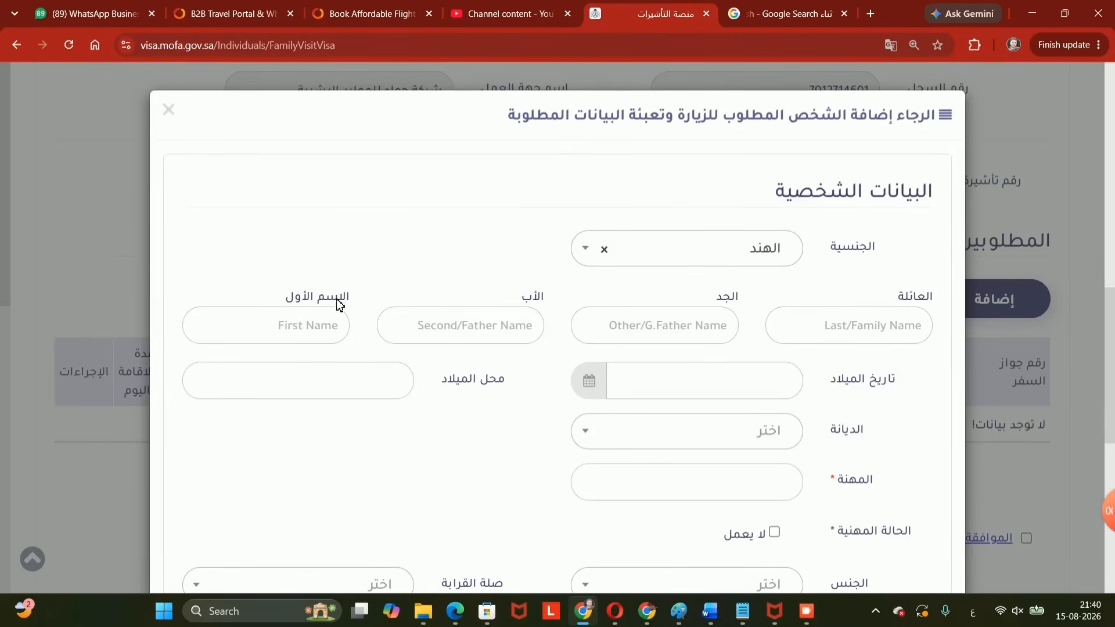
Review the first, father's, grandfather's and family name fields of the visitor form.
{"action": "left_click_drag", "start_coordinate": [342, 299], "coordinate": [293, 299]}
{"action": "left_click", "coordinate": [300, 326]}
{"action": "mouse_move", "coordinate": [529, 300]}
{"action": "left_mouse_down"}
{"action": "mouse_move", "coordinate": [727, 299]}
{"action": "mouse_move", "coordinate": [546, 299]}
{"action": "left_mouse_up"}
{"action": "left_click", "coordinate": [486, 303]}
{"action": "left_click_drag", "start_coordinate": [544, 299], "coordinate": [517, 294]}
{"action": "left_click", "coordinate": [741, 293]}
{"action": "left_click_drag", "start_coordinate": [741, 292], "coordinate": [713, 298]}
{"action": "mouse_move", "coordinate": [892, 302]}
{"action": "left_mouse_down"}
{"action": "mouse_move", "coordinate": [928, 302]}
{"action": "mouse_move", "coordinate": [910, 296]}
{"action": "left_mouse_up"}
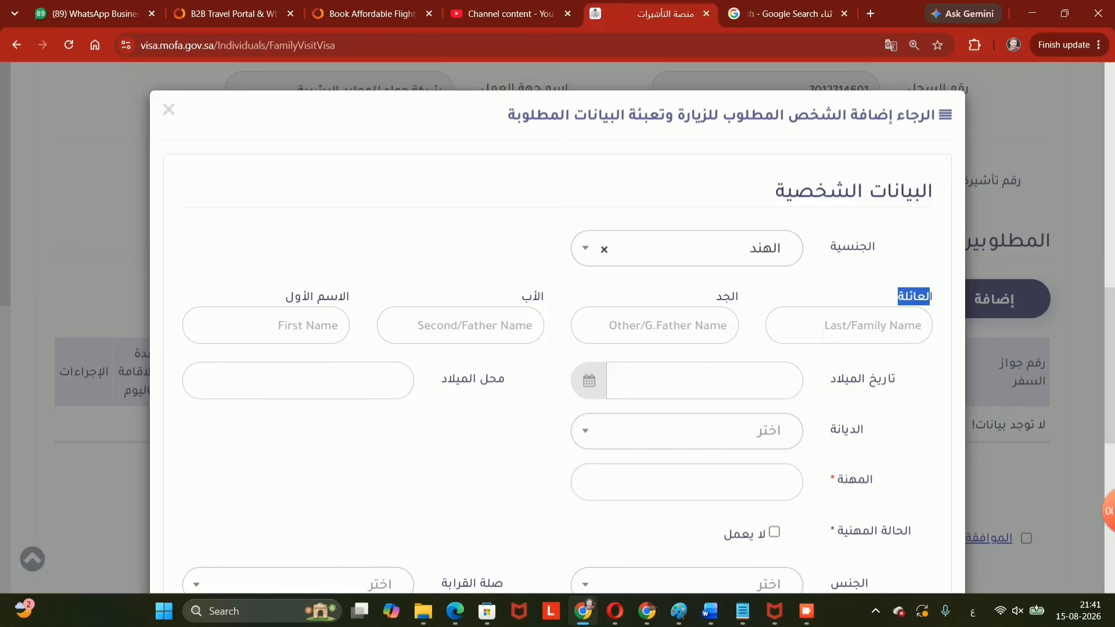
Go over the visitor's name, date of birth and place of birth fields.
{"action": "left_click_drag", "start_coordinate": [286, 297], "coordinate": [352, 297]}
{"action": "left_click", "coordinate": [338, 326]}
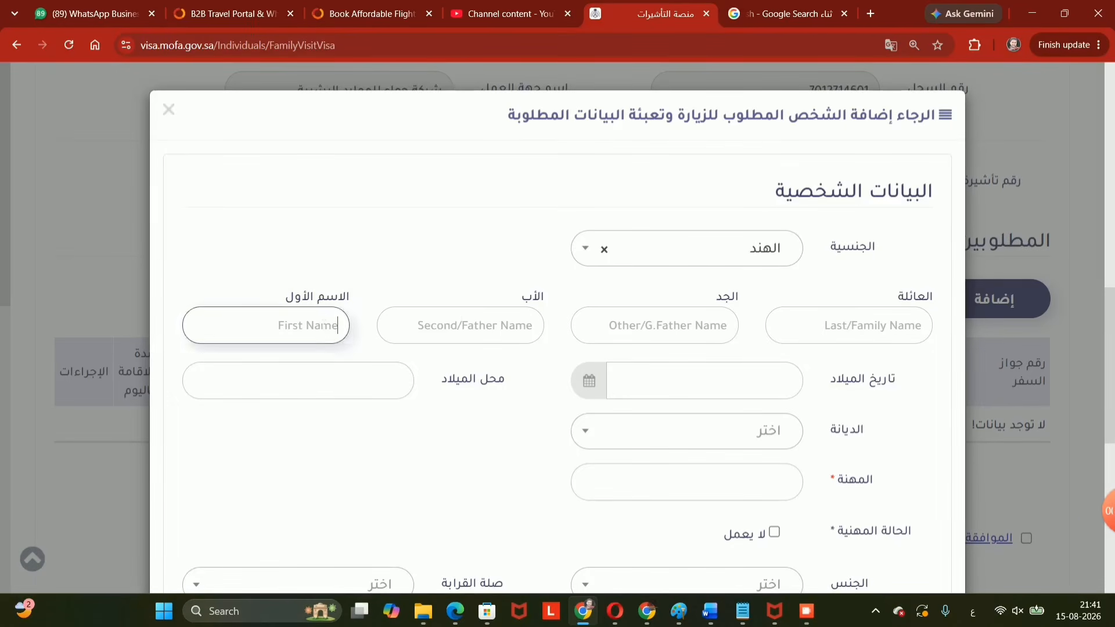
{"action": "left_click_drag", "start_coordinate": [532, 300], "coordinate": [481, 316]}
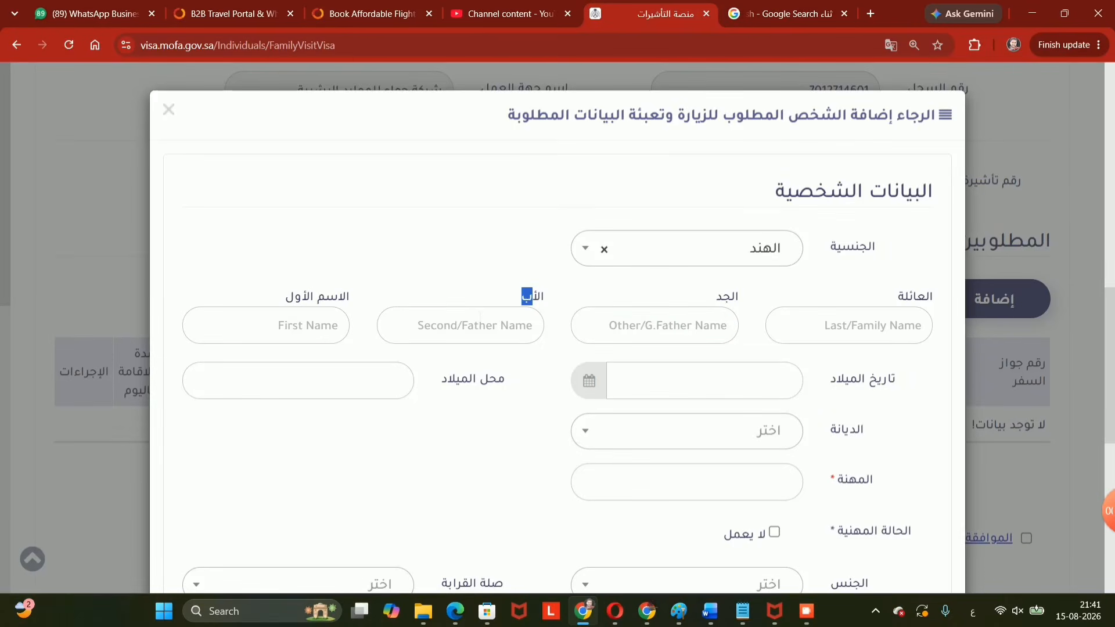
{"action": "left_click_drag", "start_coordinate": [897, 297], "coordinate": [933, 297]}
{"action": "left_click", "coordinate": [877, 326]}
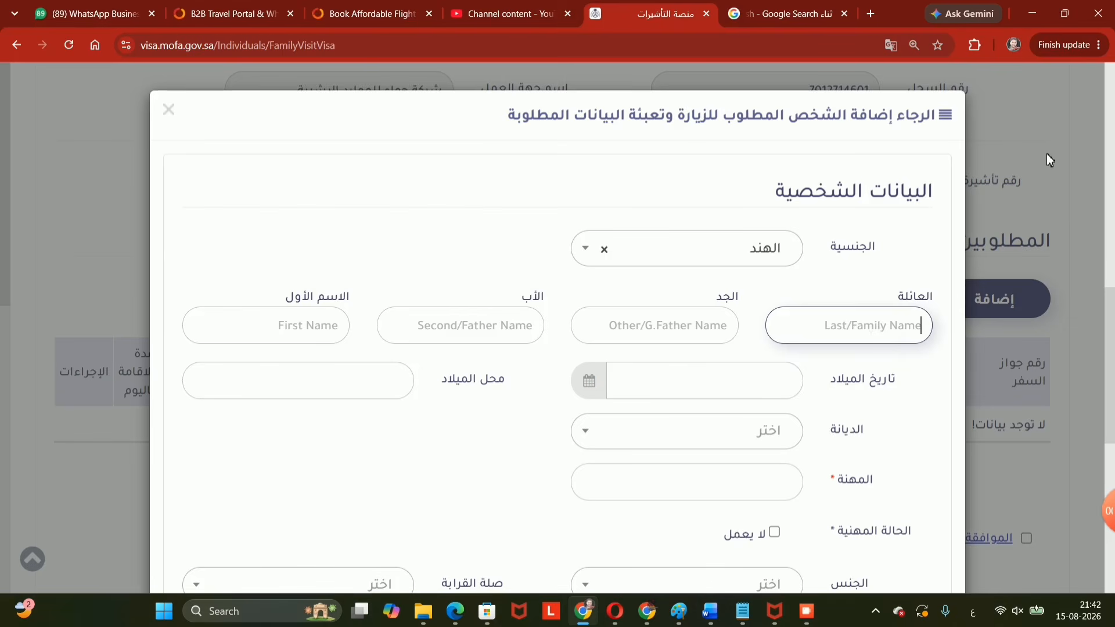
{"action": "left_click", "coordinate": [336, 325]}
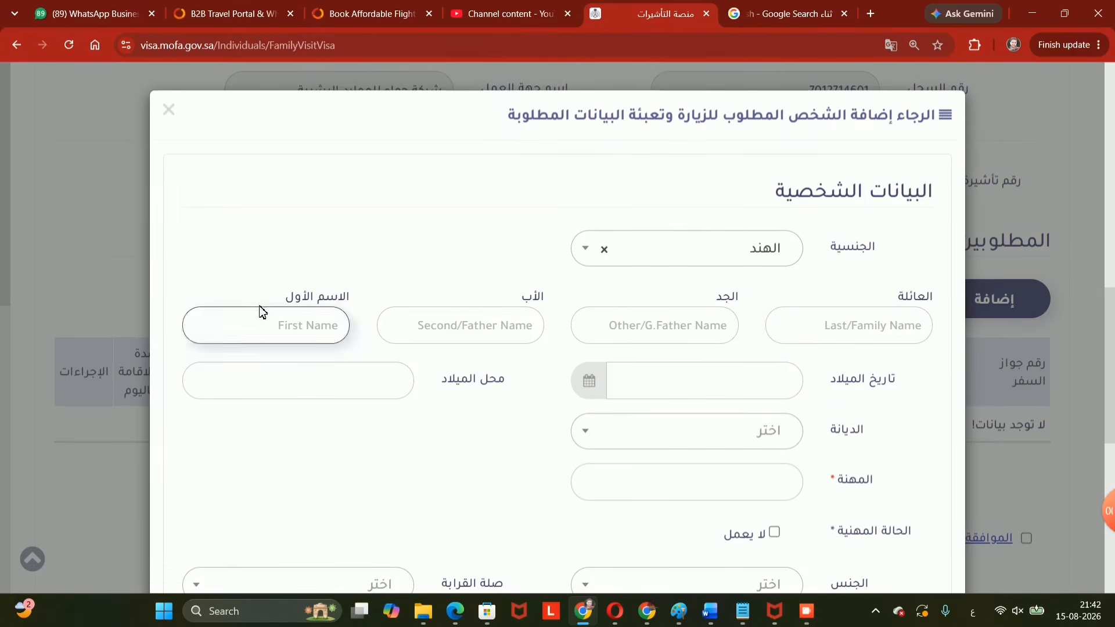
{"action": "double_click", "coordinate": [298, 296]}
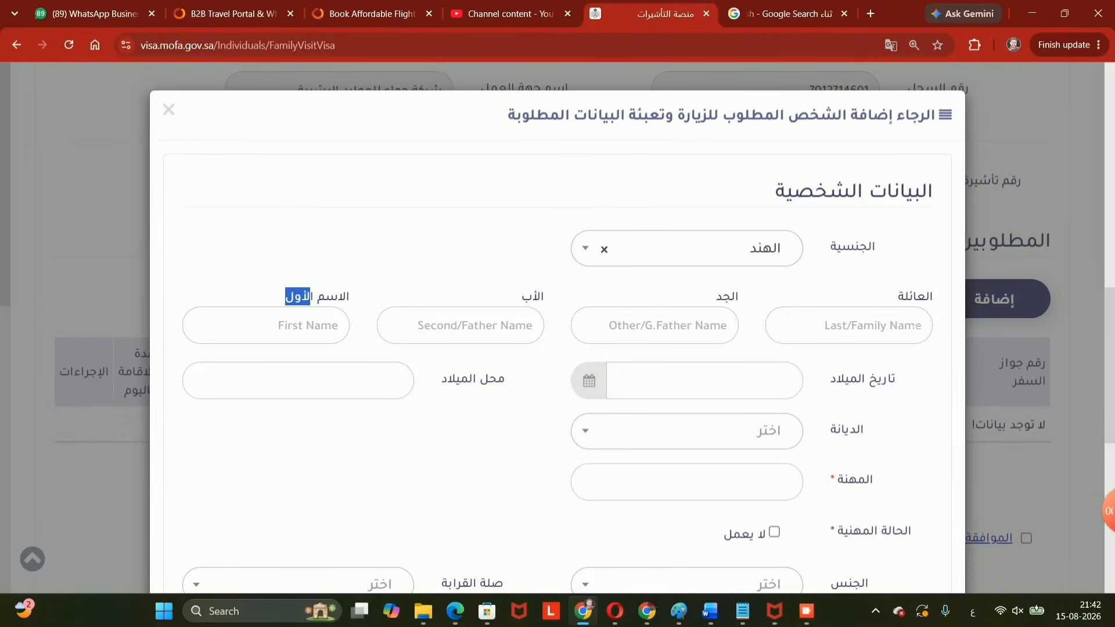
{"action": "left_click_drag", "start_coordinate": [914, 296], "coordinate": [898, 296]}
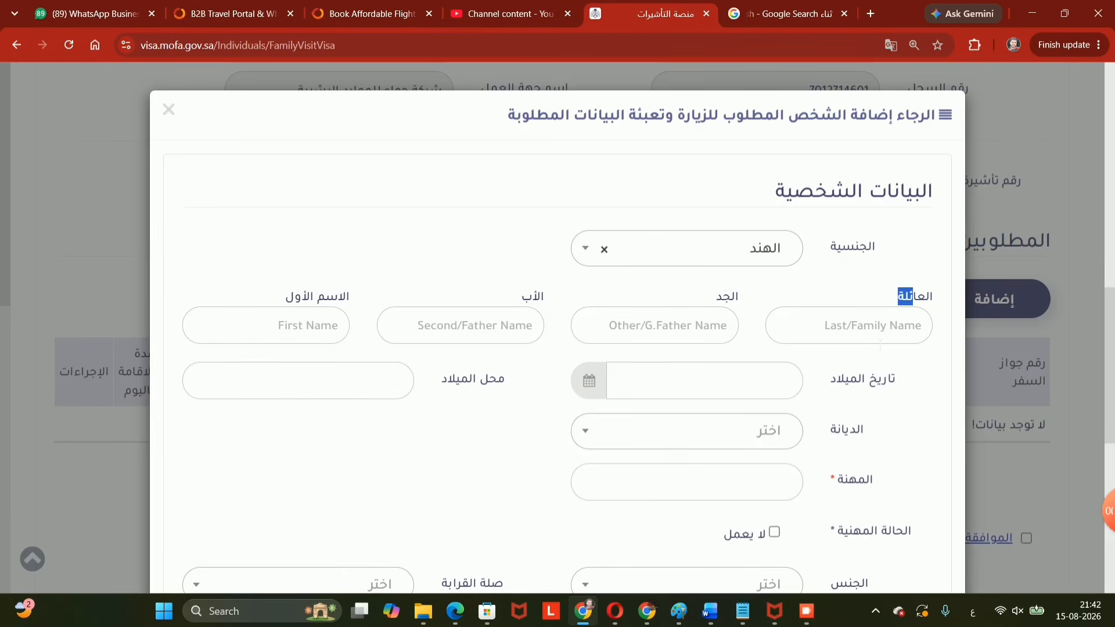
{"action": "left_click_drag", "start_coordinate": [897, 382], "coordinate": [845, 388]}
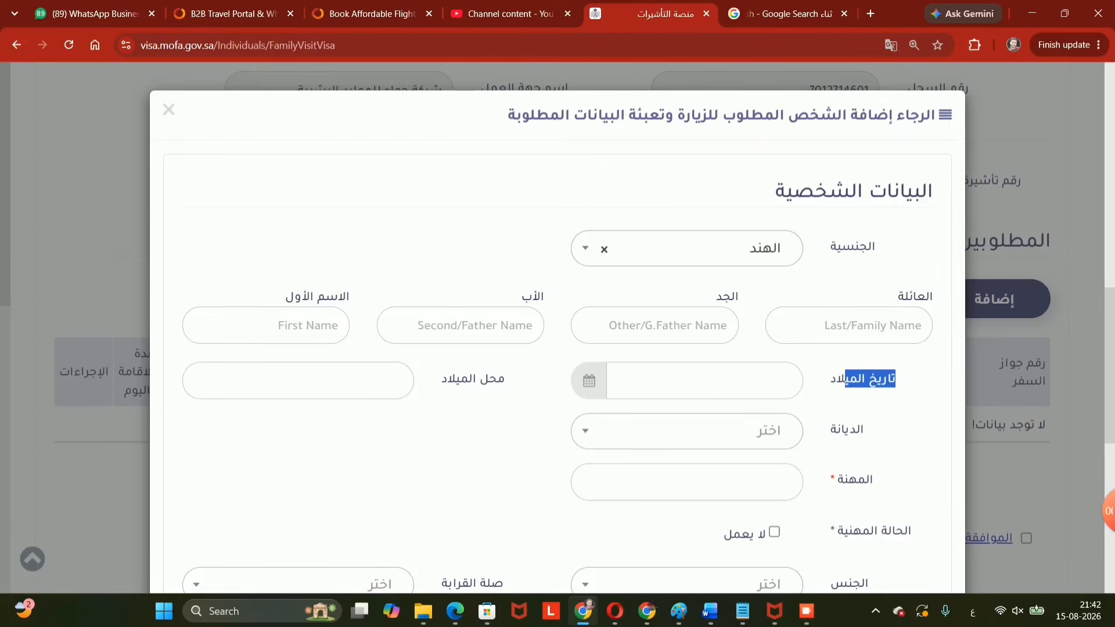
{"action": "left_click_drag", "start_coordinate": [493, 388], "coordinate": [430, 388]}
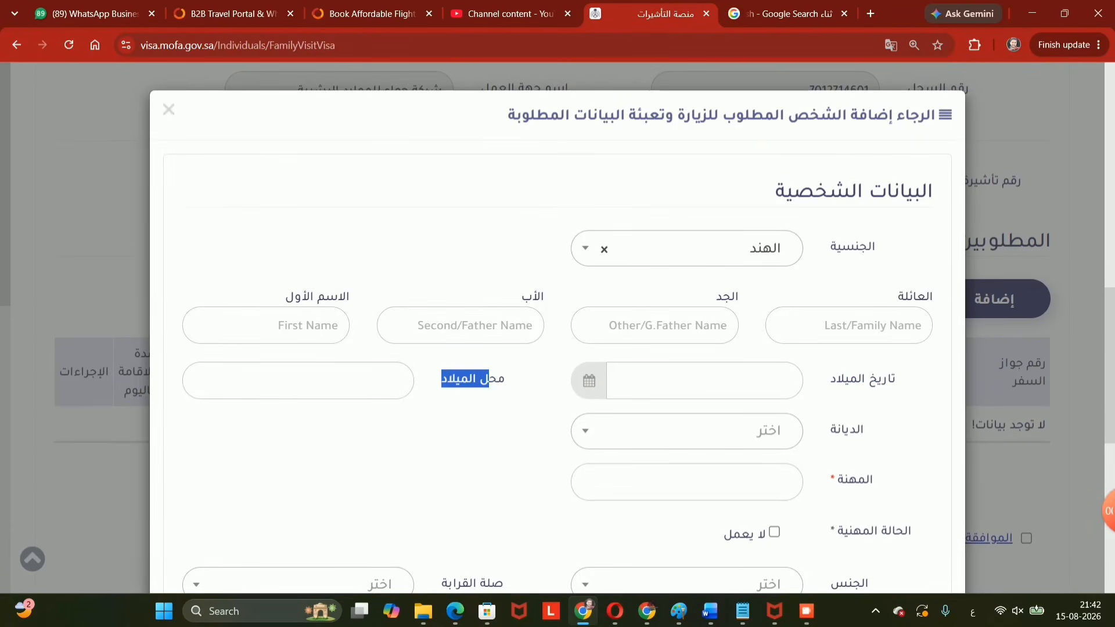
Set religion to Islam (الاسلام) and mark the visitor as not working (لا يعمل).
{"action": "left_click_drag", "start_coordinate": [835, 433], "coordinate": [793, 442]}
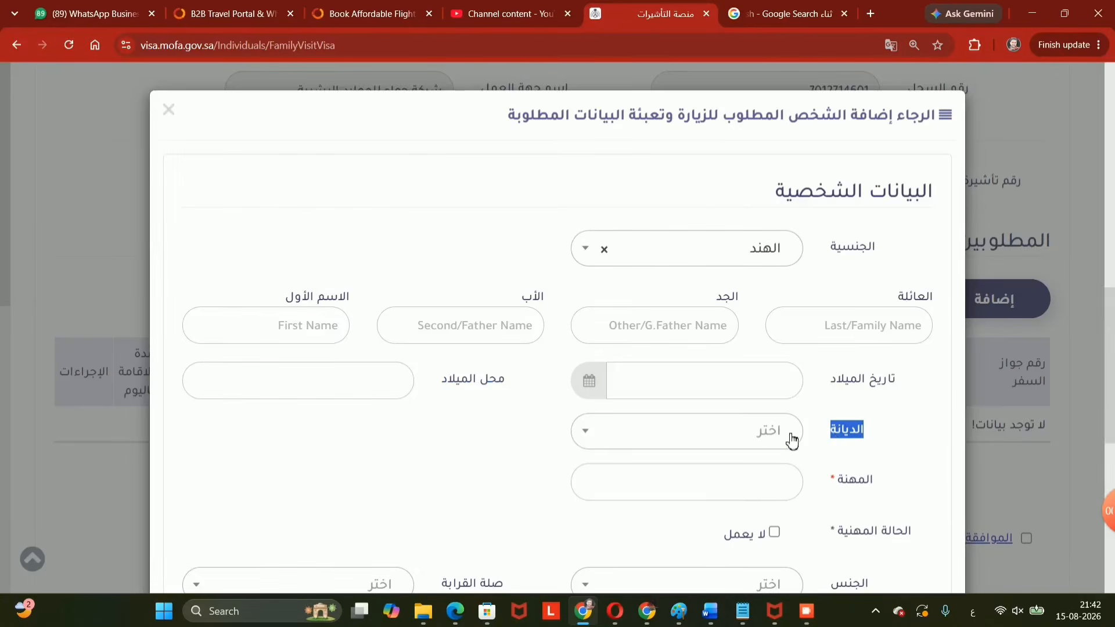
{"action": "left_click", "coordinate": [793, 441]}
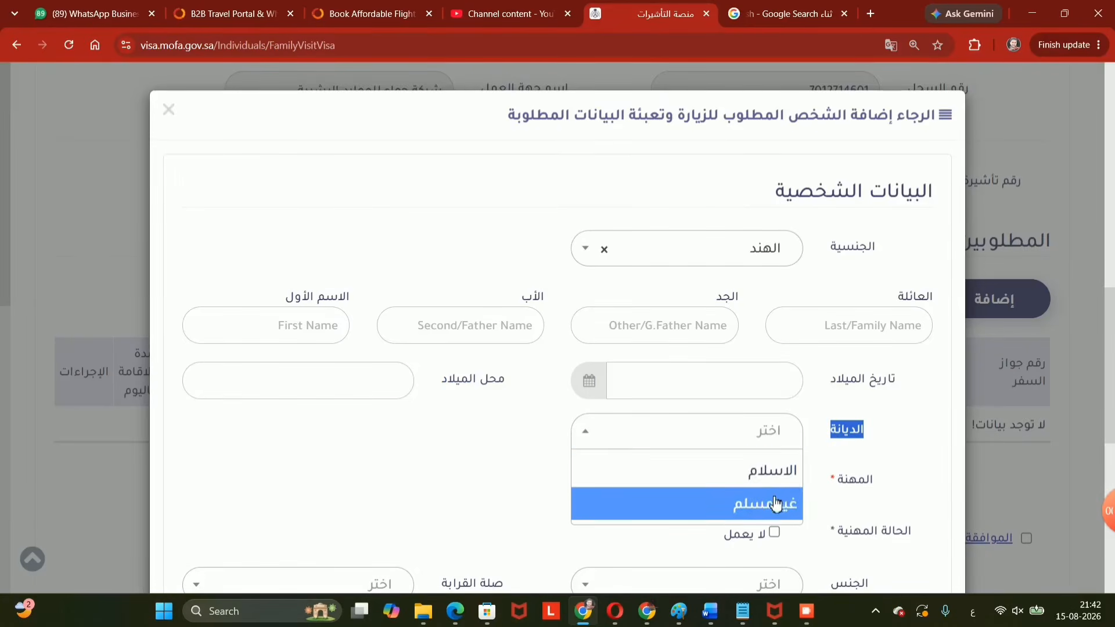
{"action": "left_click", "coordinate": [765, 473]}
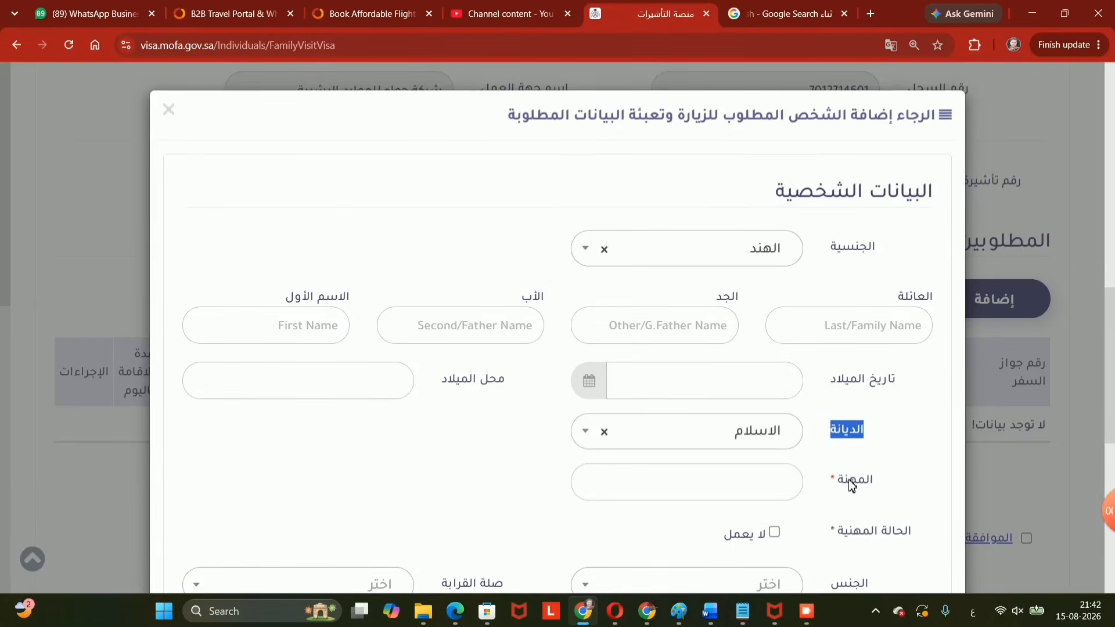
{"action": "left_click_drag", "start_coordinate": [851, 486], "coordinate": [827, 481]}
{"action": "scroll", "coordinate": [824, 491], "scroll_direction": "down", "scroll_amount": 2}
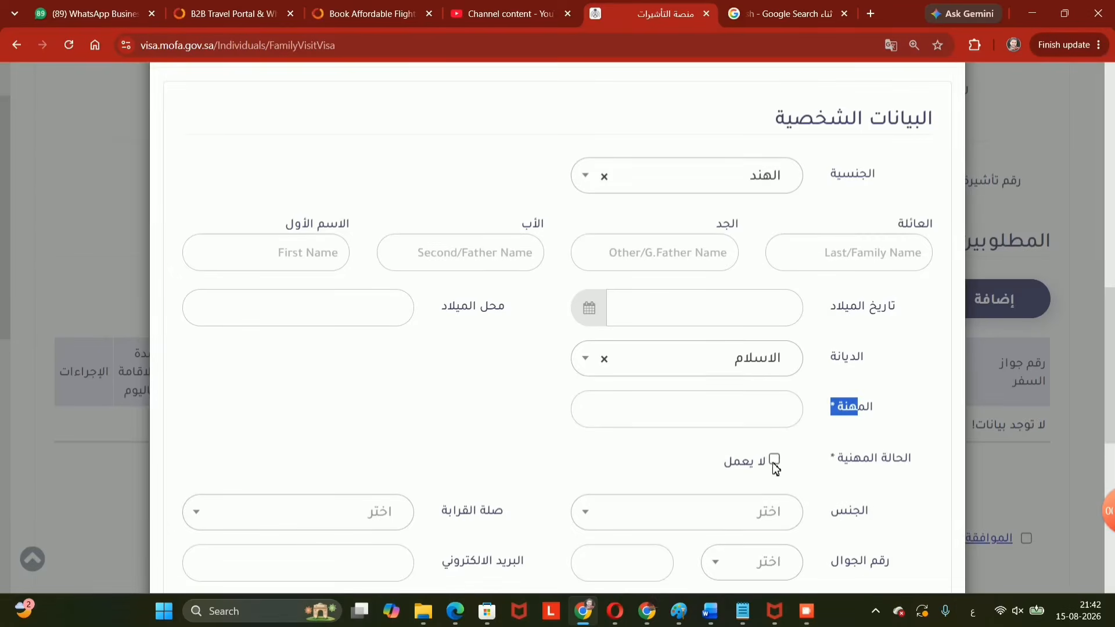
{"action": "left_click", "coordinate": [775, 460]}
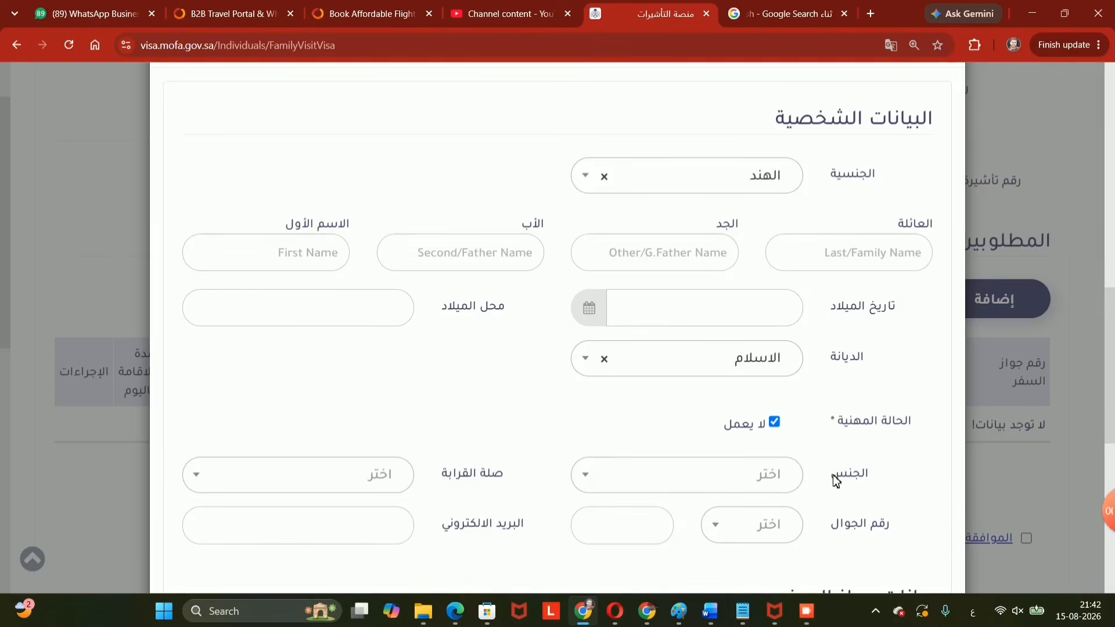
Set gender to female (انثى) and relationship to wife (زوجه).
{"action": "left_click_drag", "start_coordinate": [854, 482], "coordinate": [759, 488]}
{"action": "left_click", "coordinate": [759, 488]}
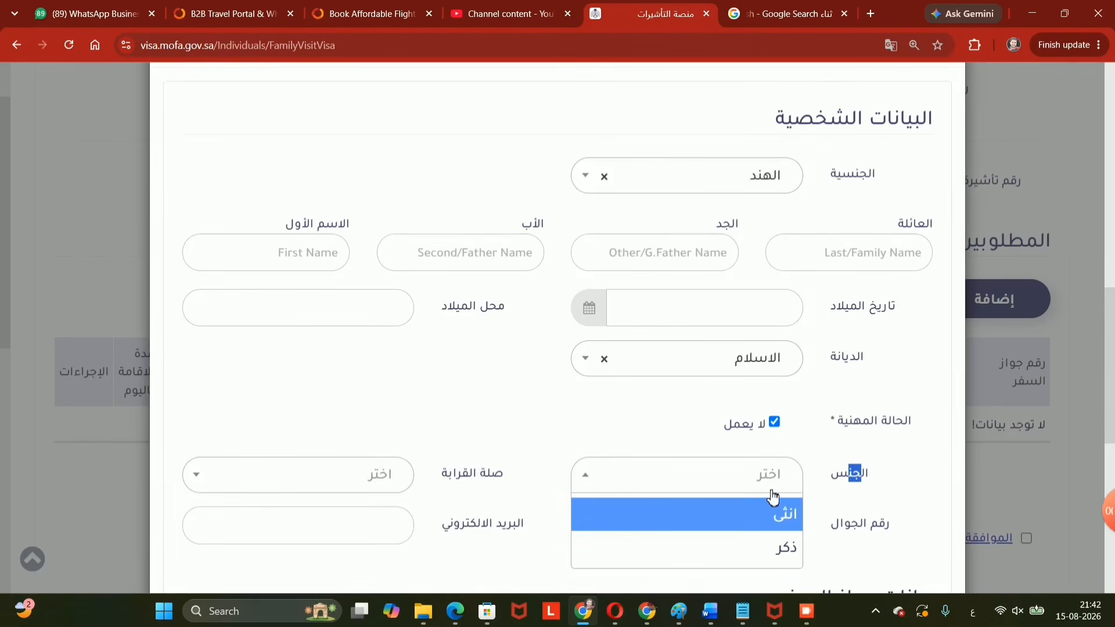
{"action": "left_click", "coordinate": [777, 520]}
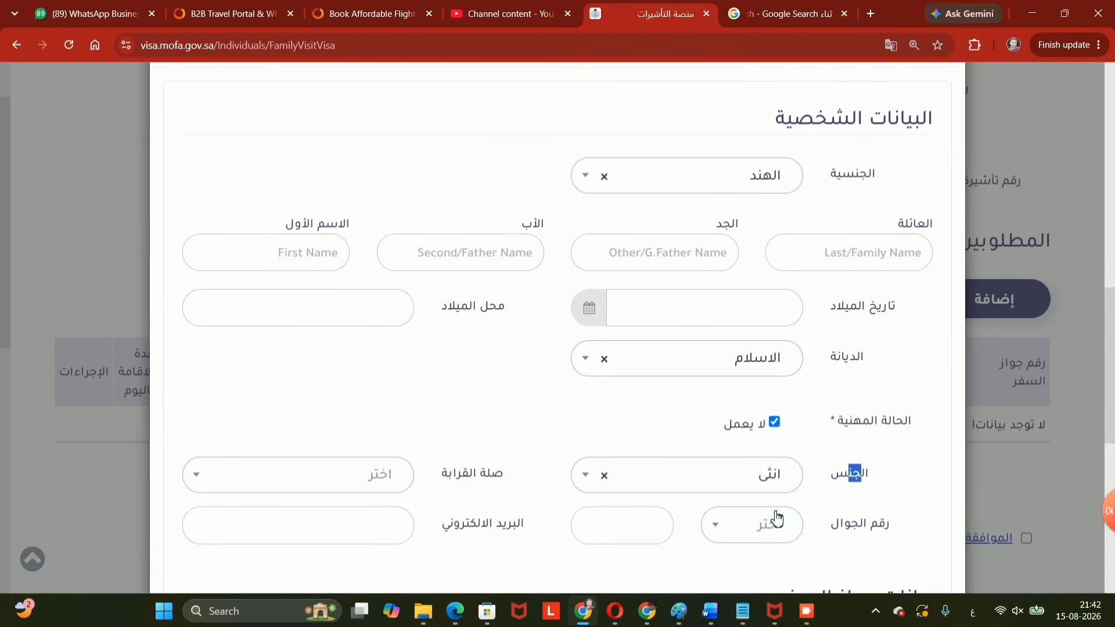
{"action": "left_click_drag", "start_coordinate": [491, 473], "coordinate": [441, 476]}
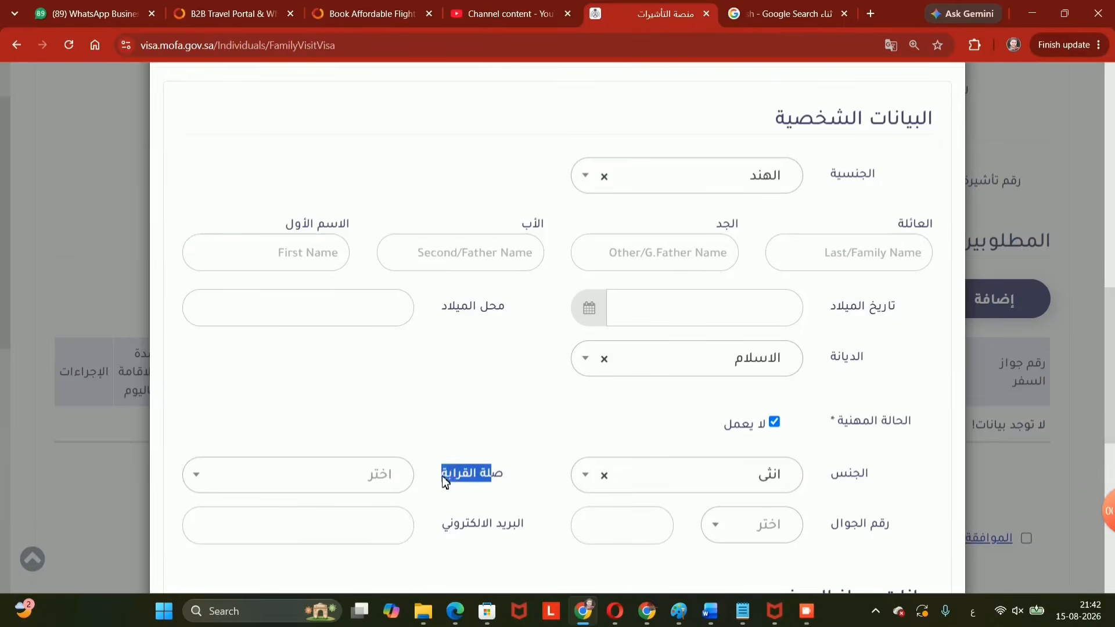
{"action": "left_click", "coordinate": [372, 486]}
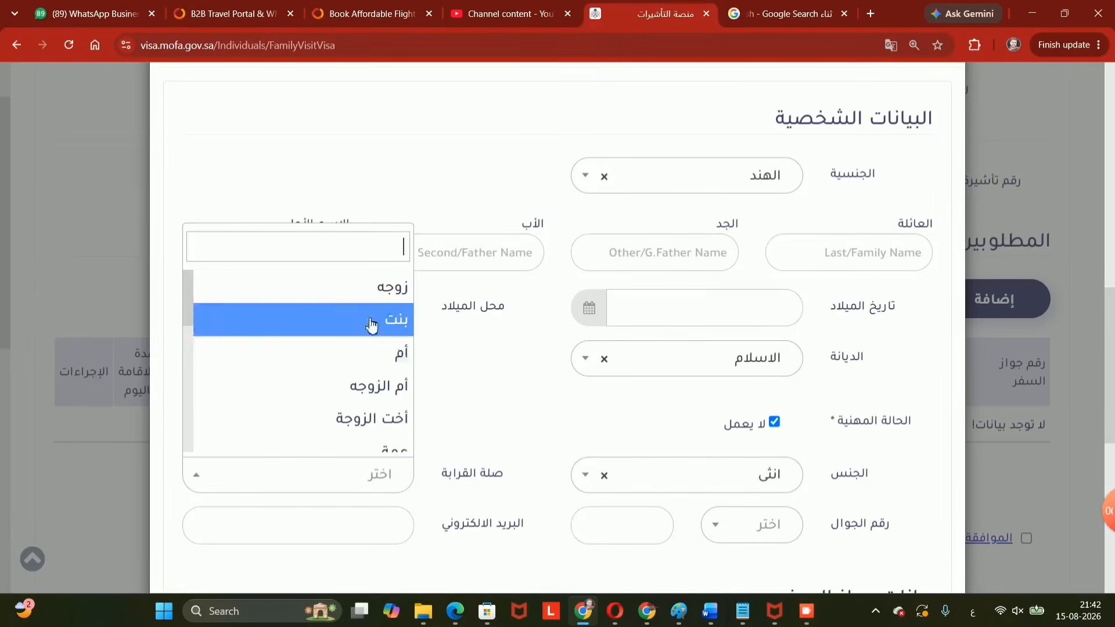
{"action": "left_click", "coordinate": [389, 294]}
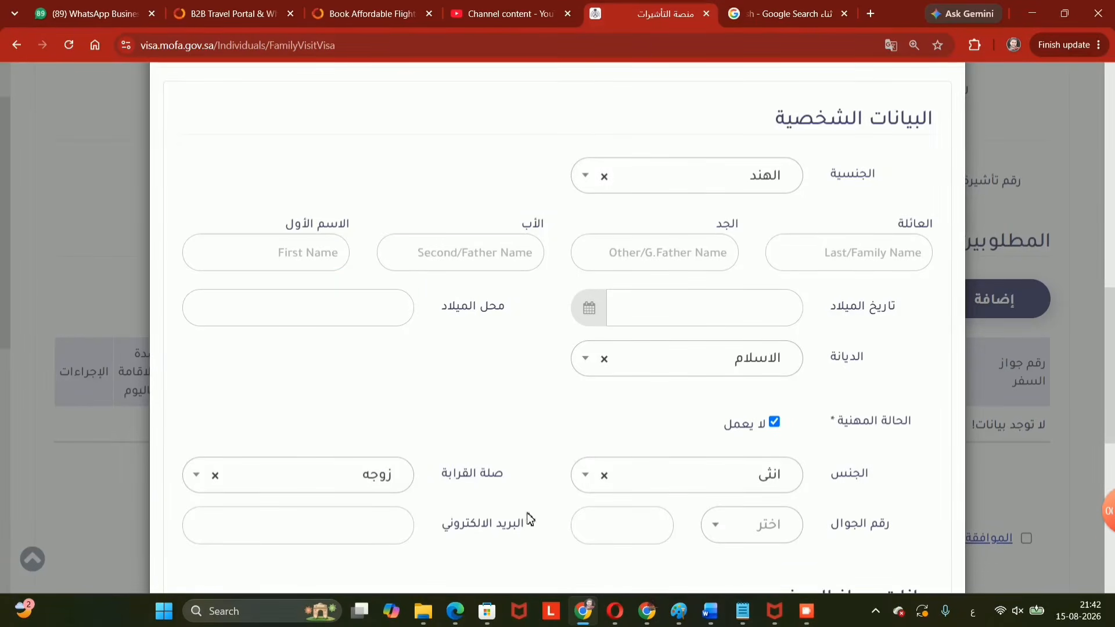
Set the mobile country code to Saudi Arabia (966).
{"action": "left_click", "coordinate": [779, 532]}
{"action": "type", "text": "966"}
{"action": "key", "text": "Return"}
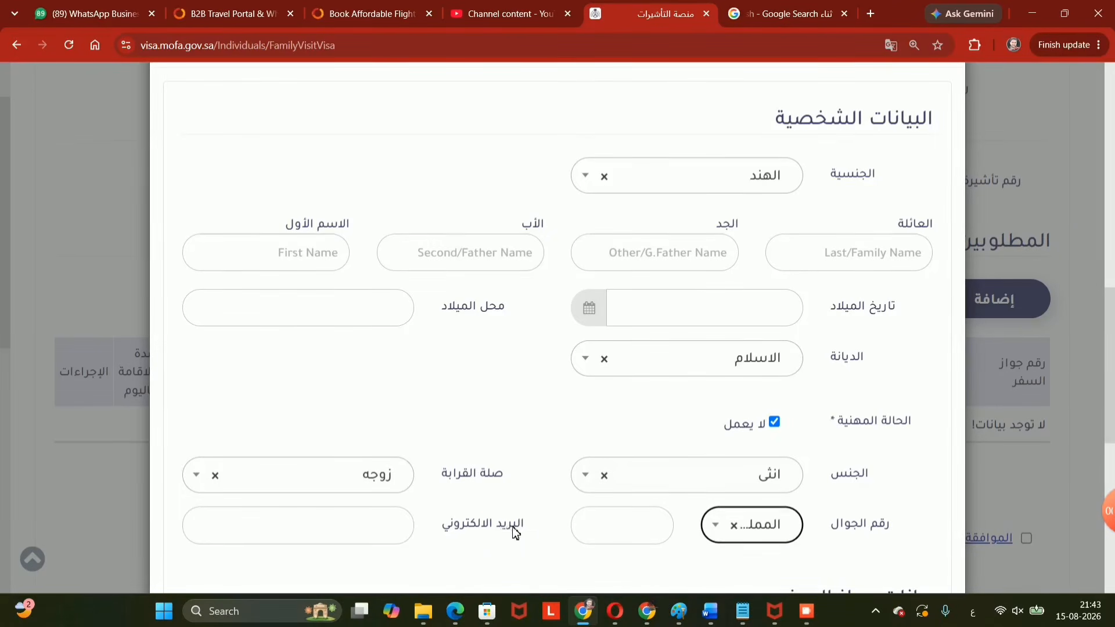
{"action": "left_click_drag", "start_coordinate": [515, 527], "coordinate": [460, 526]}
{"action": "scroll", "coordinate": [479, 517], "scroll_direction": "down", "scroll_amount": 2}
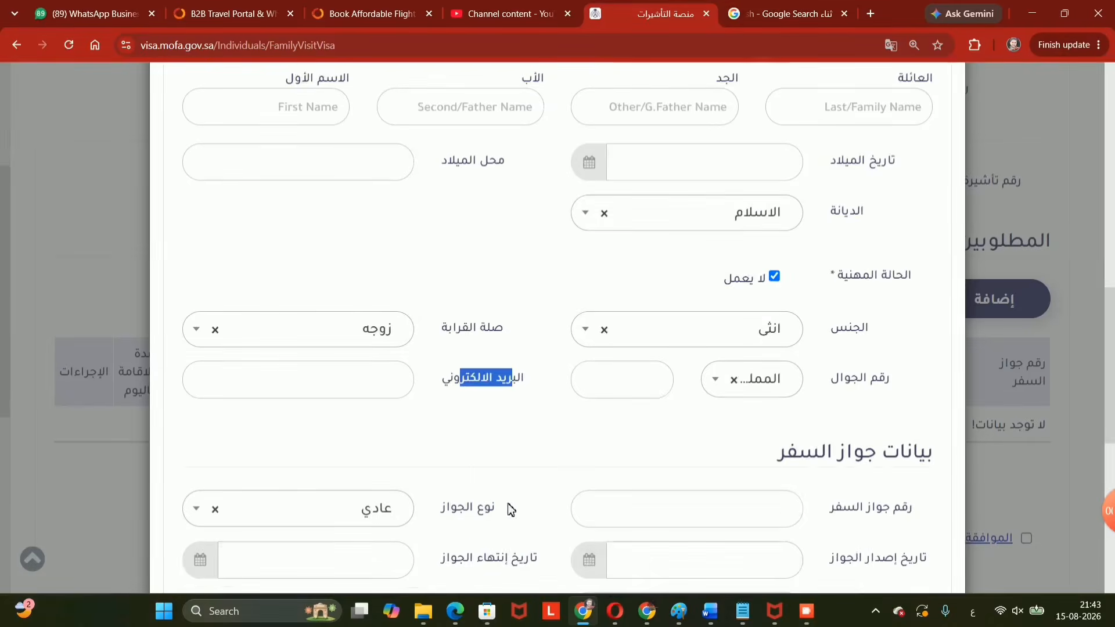
{"action": "left_click_drag", "start_coordinate": [944, 459], "coordinate": [790, 457]}
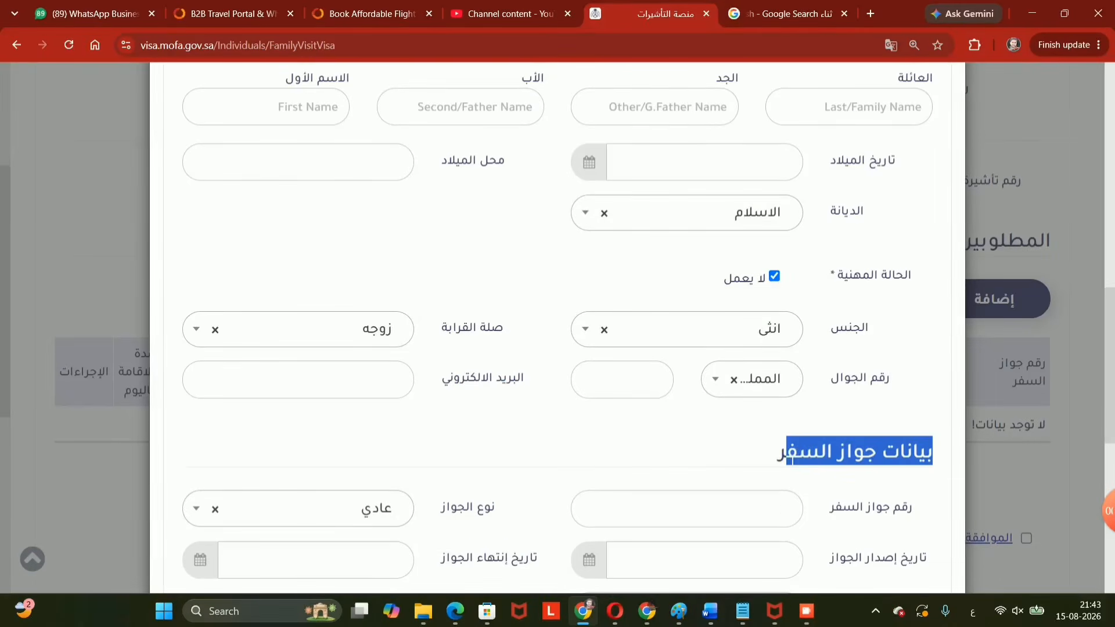
{"action": "scroll", "coordinate": [790, 441], "scroll_direction": "down", "scroll_amount": 2}
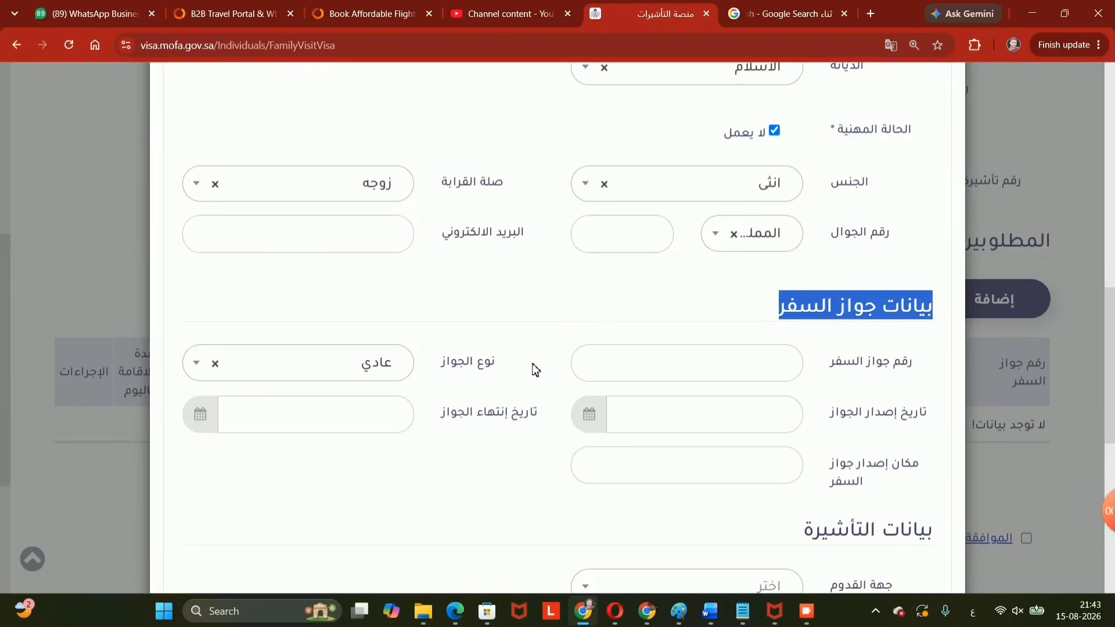
{"action": "left_click_drag", "start_coordinate": [910, 366], "coordinate": [836, 371]}
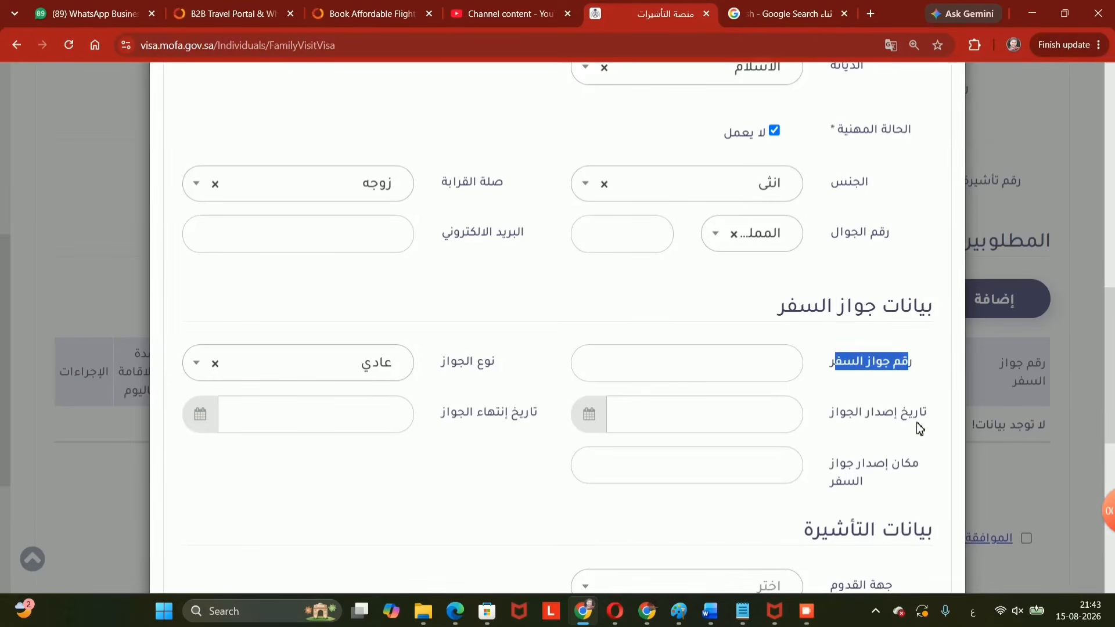
{"action": "left_click_drag", "start_coordinate": [918, 428], "coordinate": [831, 413]}
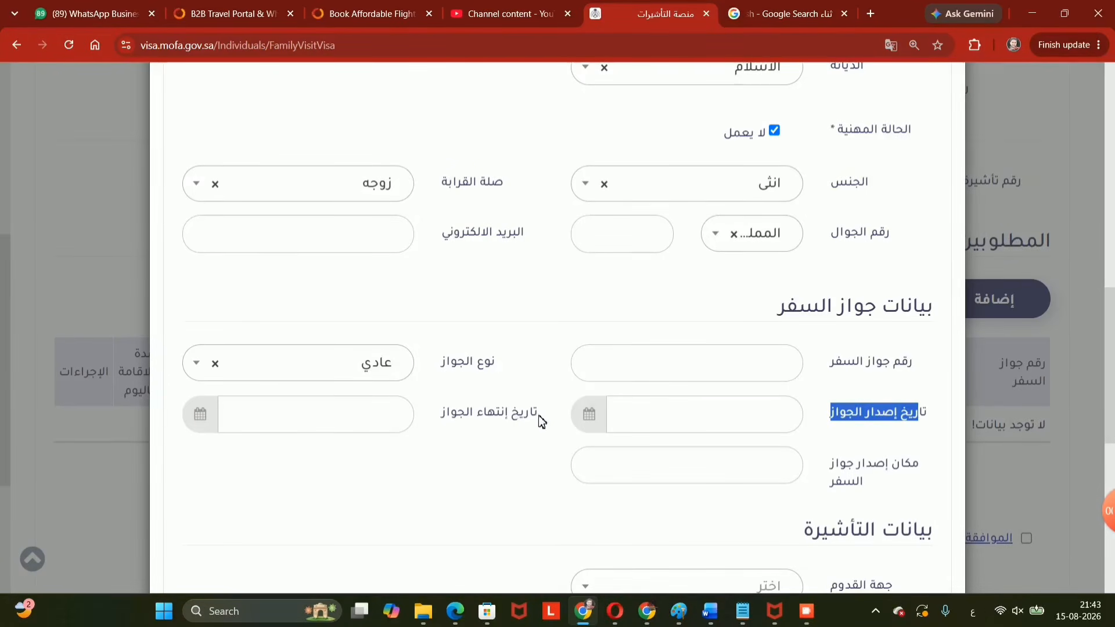
{"action": "left_click_drag", "start_coordinate": [539, 416], "coordinate": [445, 414]}
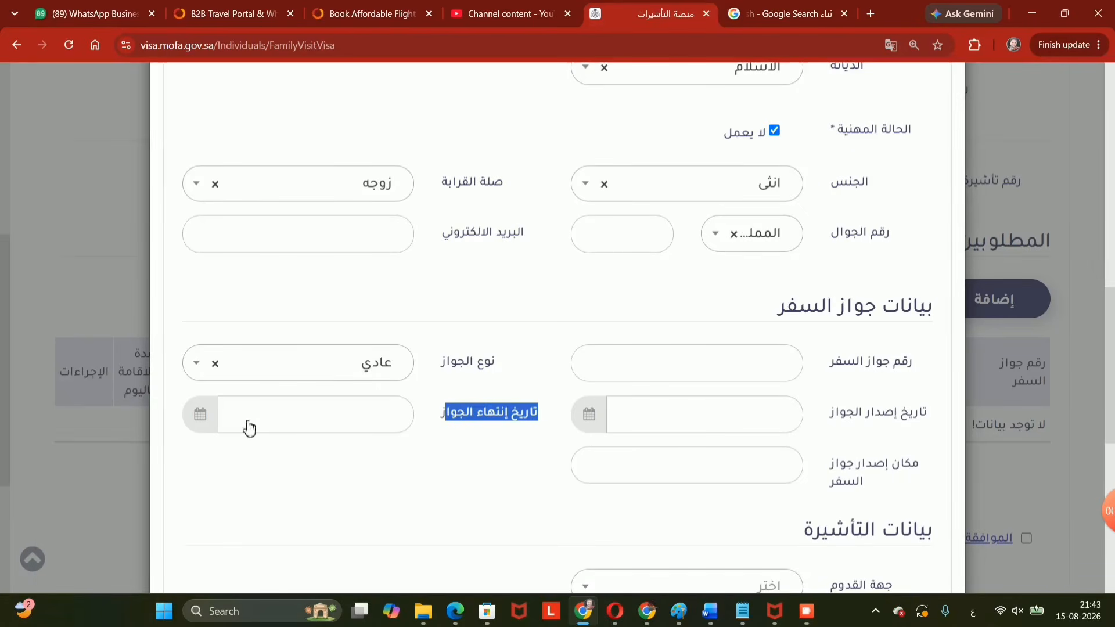
{"action": "left_click_drag", "start_coordinate": [931, 478], "coordinate": [835, 488]}
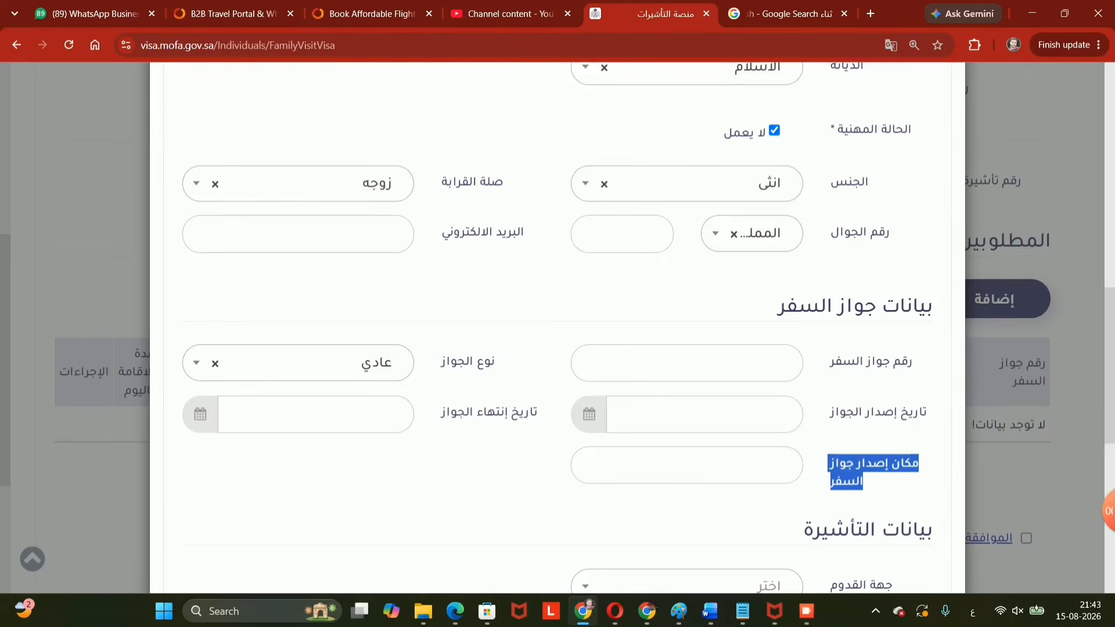
{"action": "scroll", "coordinate": [718, 405], "scroll_direction": "down", "scroll_amount": 1}
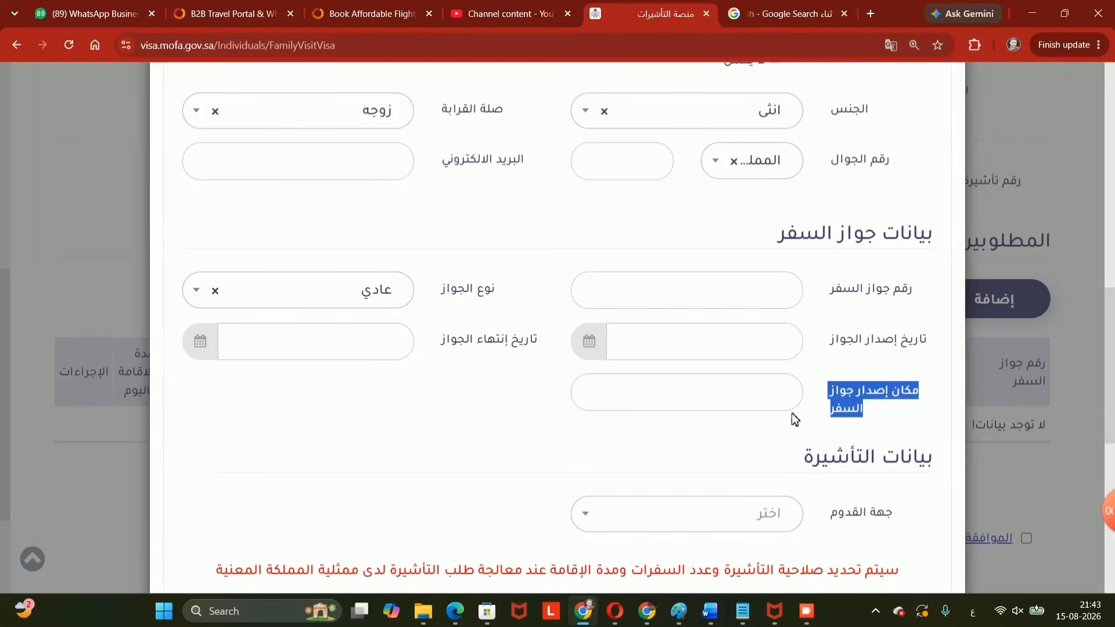
{"action": "scroll", "coordinate": [894, 514], "scroll_direction": "down", "scroll_amount": 1}
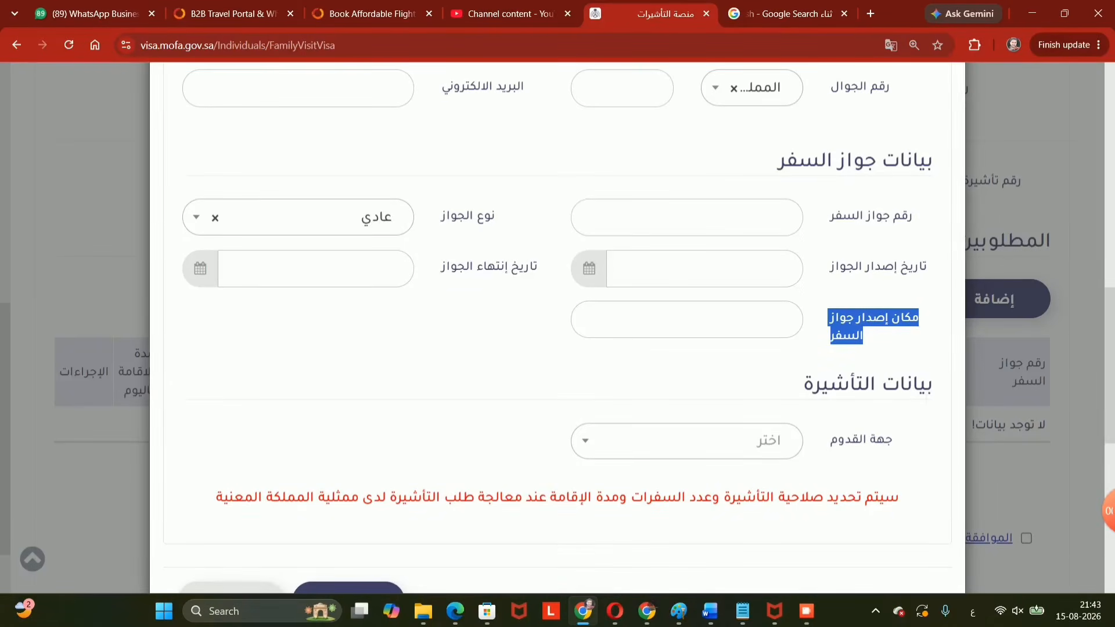
{"action": "left_click_drag", "start_coordinate": [928, 384], "coordinate": [803, 401]}
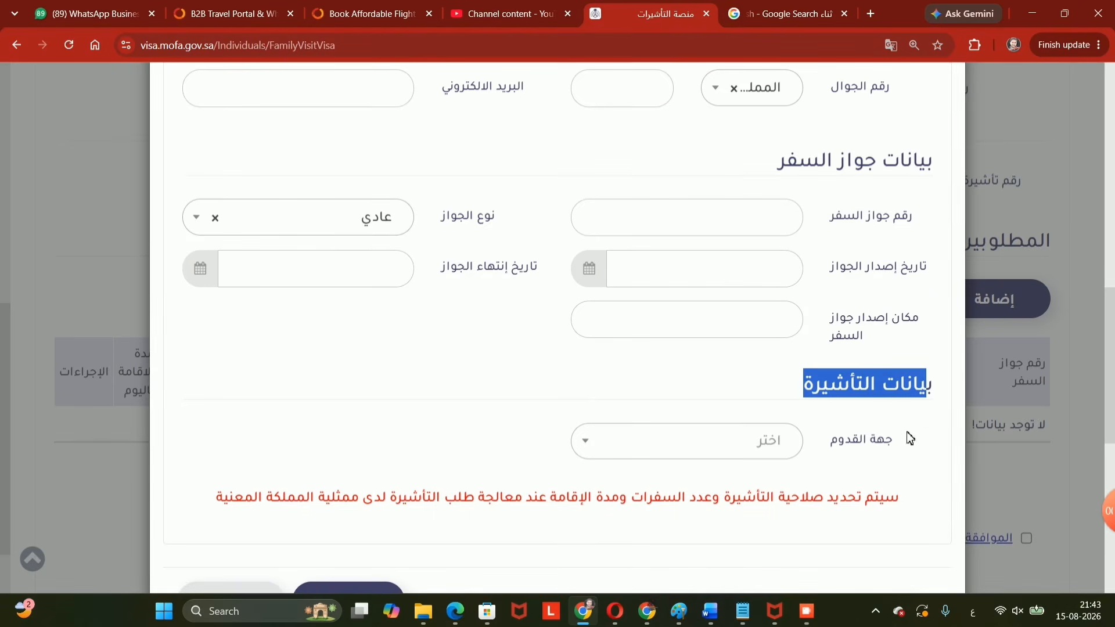
{"action": "left_click_drag", "start_coordinate": [839, 446], "coordinate": [891, 441]}
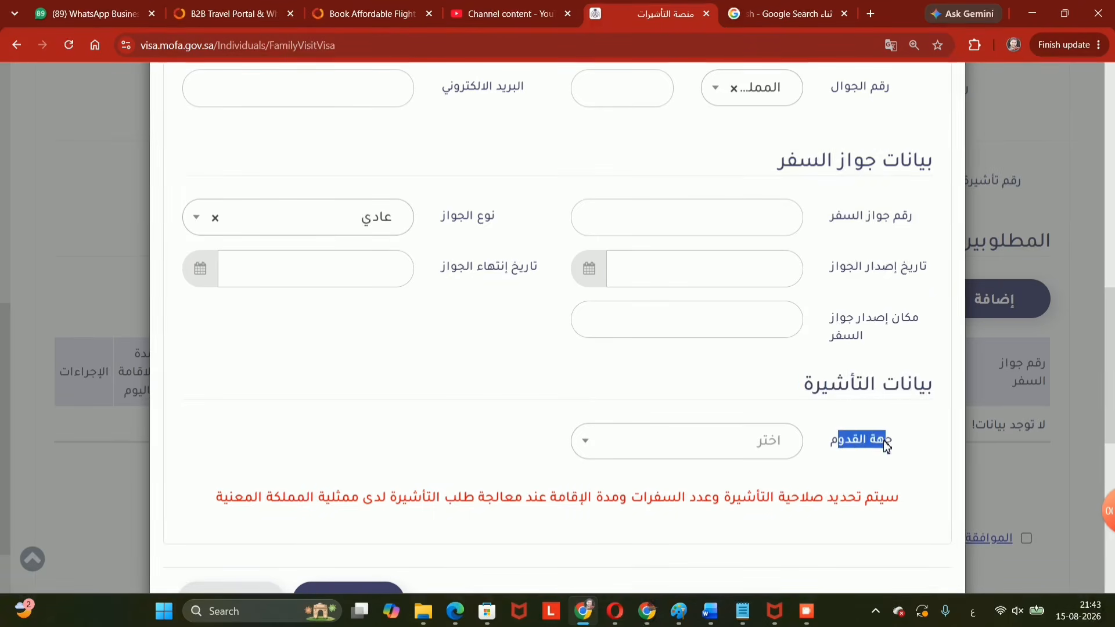
Search 'موم' and pick مومباي (Mumbai) as the visitor's arrival place.
{"action": "left_click", "coordinate": [777, 456]}
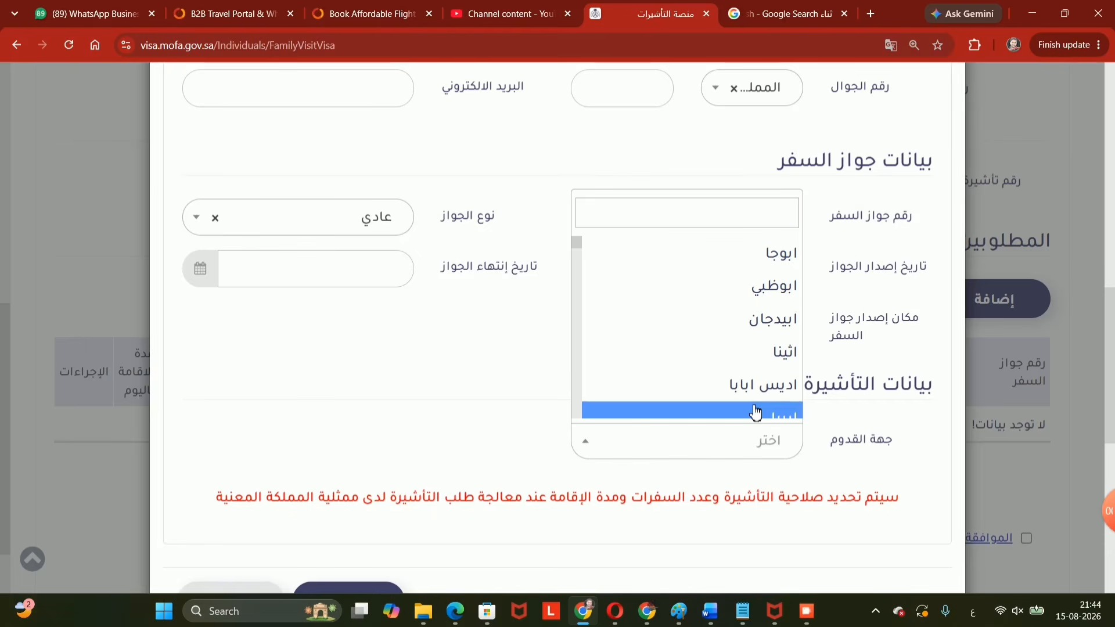
{"action": "type", "text": "موم"}
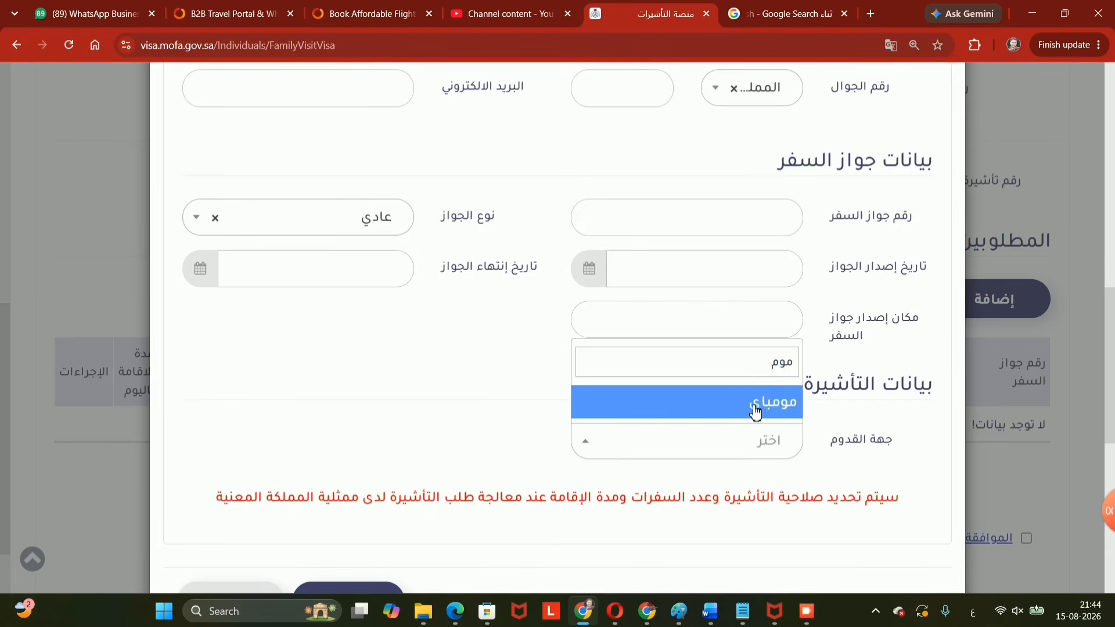
{"action": "left_click", "coordinate": [755, 412]}
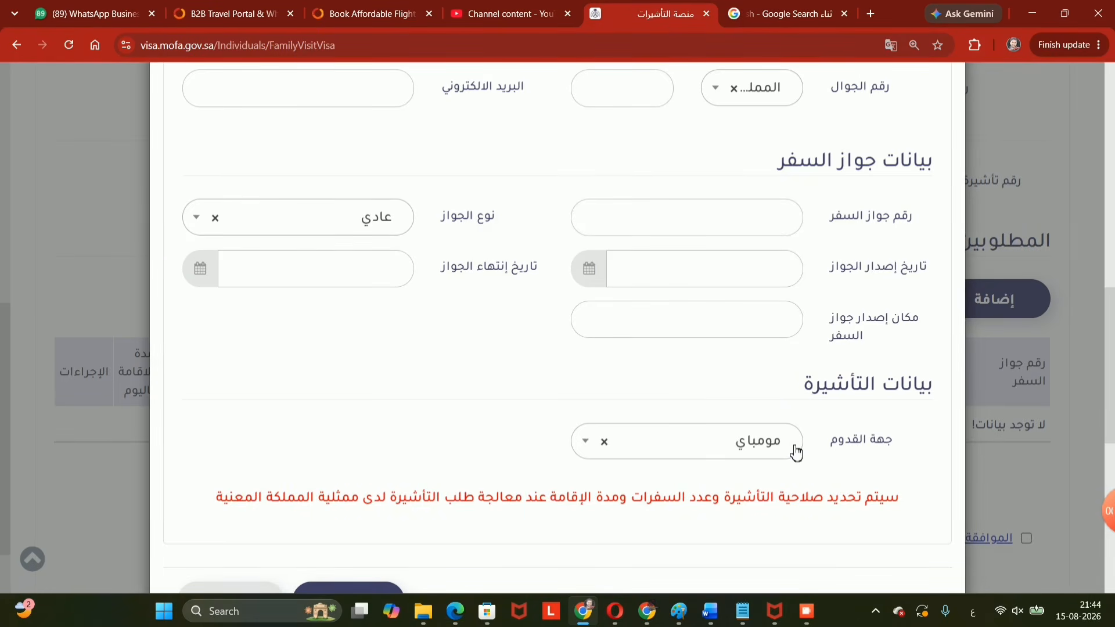
{"action": "scroll", "coordinate": [791, 456], "scroll_direction": "down", "scroll_amount": 1}
{"action": "scroll", "coordinate": [790, 456], "scroll_direction": "down", "scroll_amount": 2}
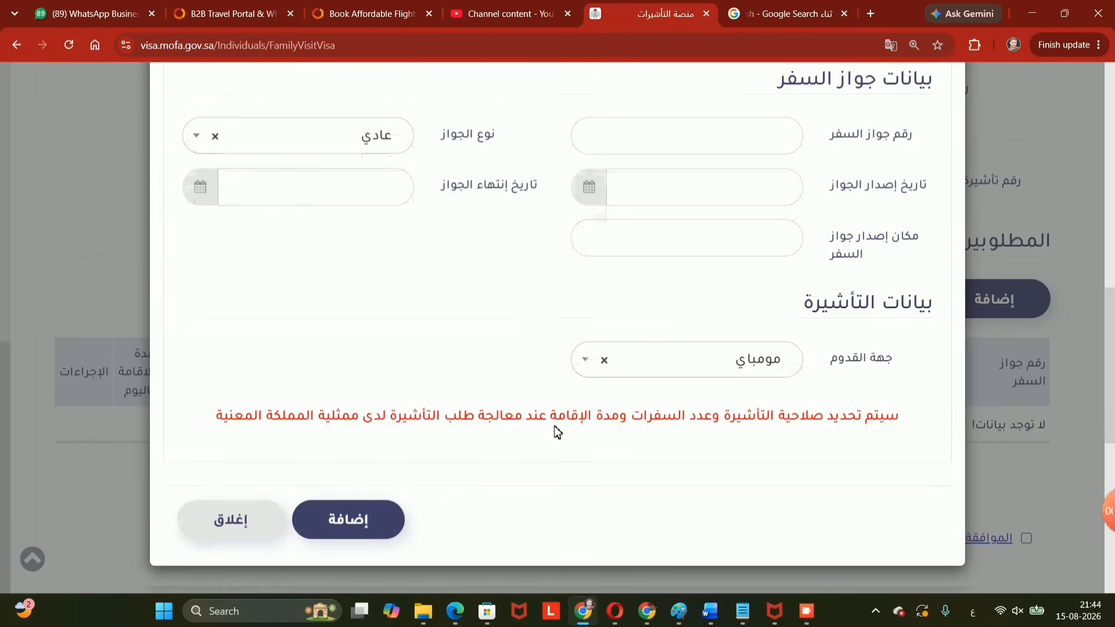
Confirm the wife now appears as a row in the visitors list.
{"action": "scroll", "coordinate": [554, 427], "scroll_direction": "up", "scroll_amount": 4}
{"action": "scroll", "coordinate": [561, 359], "scroll_direction": "up", "scroll_amount": 1}
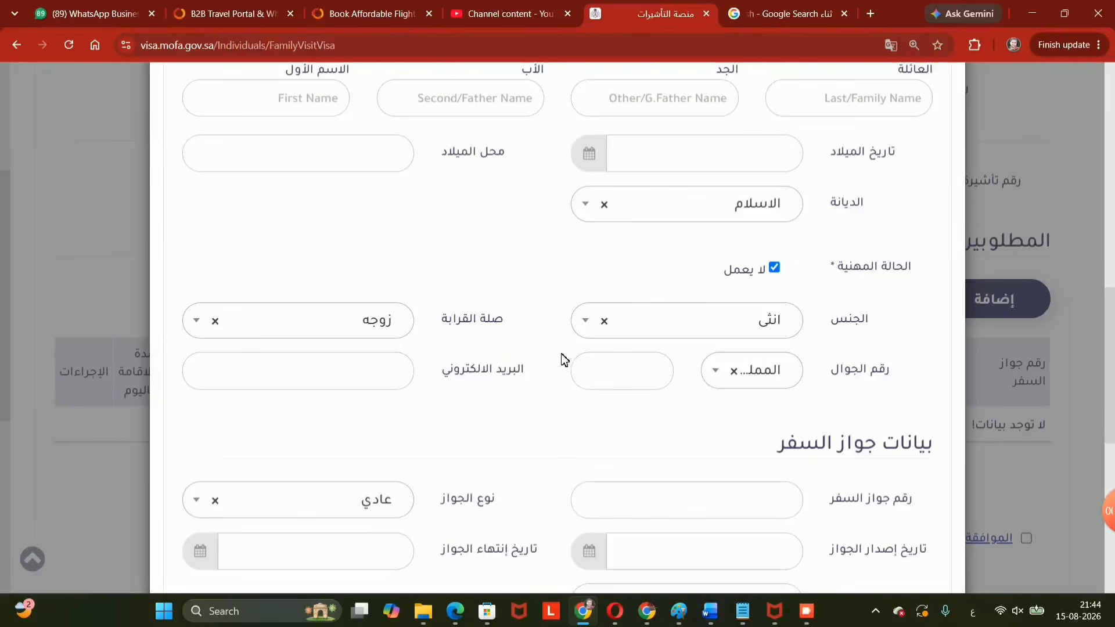
{"action": "scroll", "coordinate": [555, 357], "scroll_direction": "up", "scroll_amount": 2}
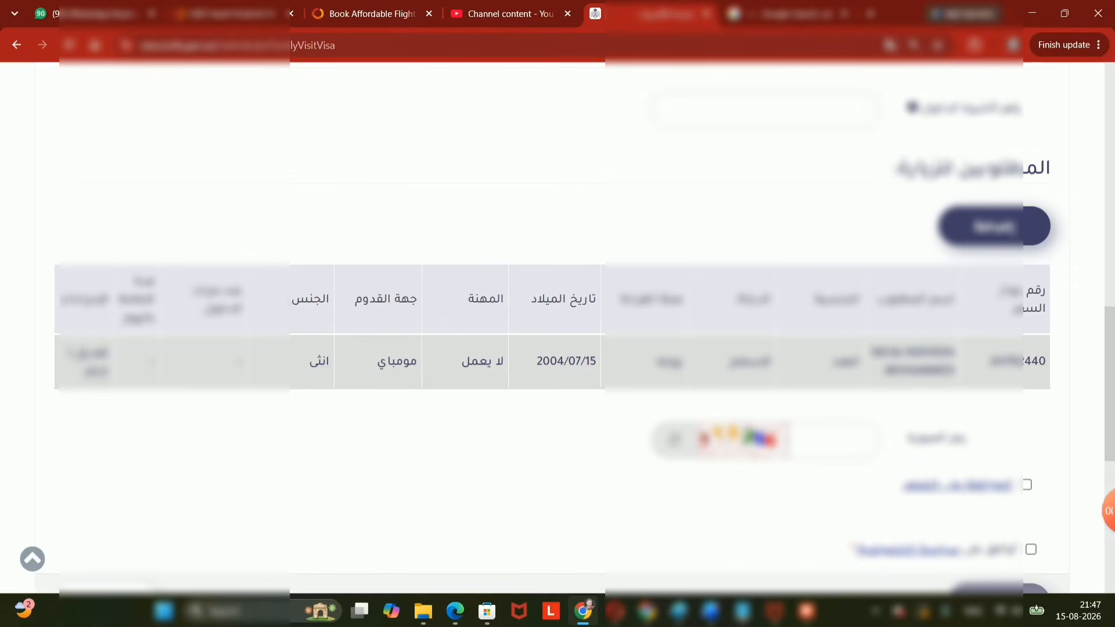
{"action": "left_click_drag", "start_coordinate": [1046, 361], "coordinate": [184, 372]}
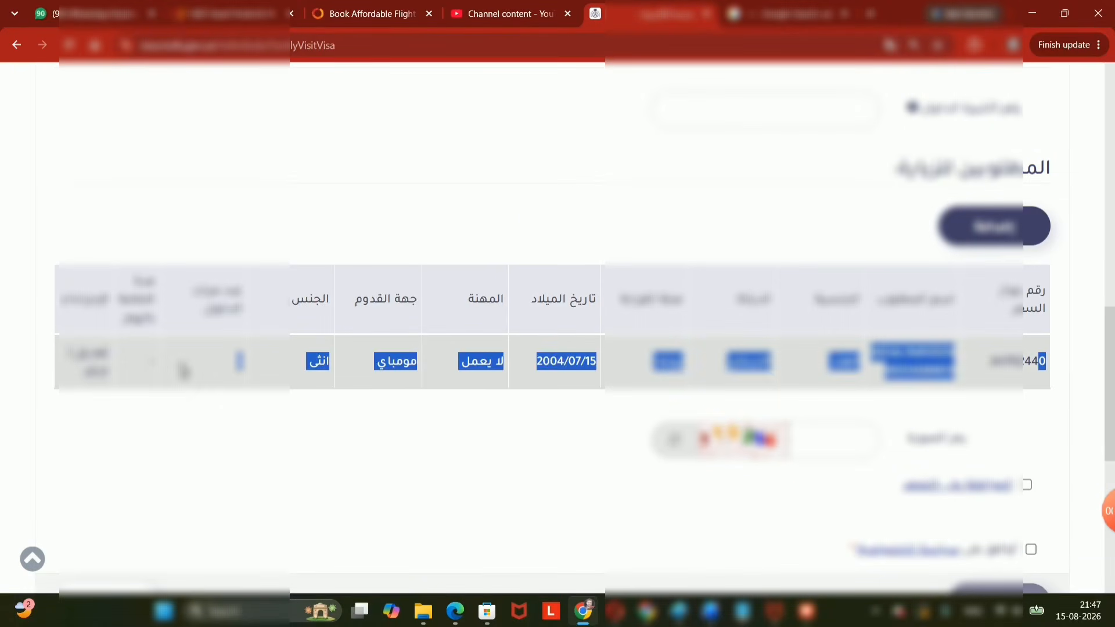
{"action": "left_click", "coordinate": [425, 408]}
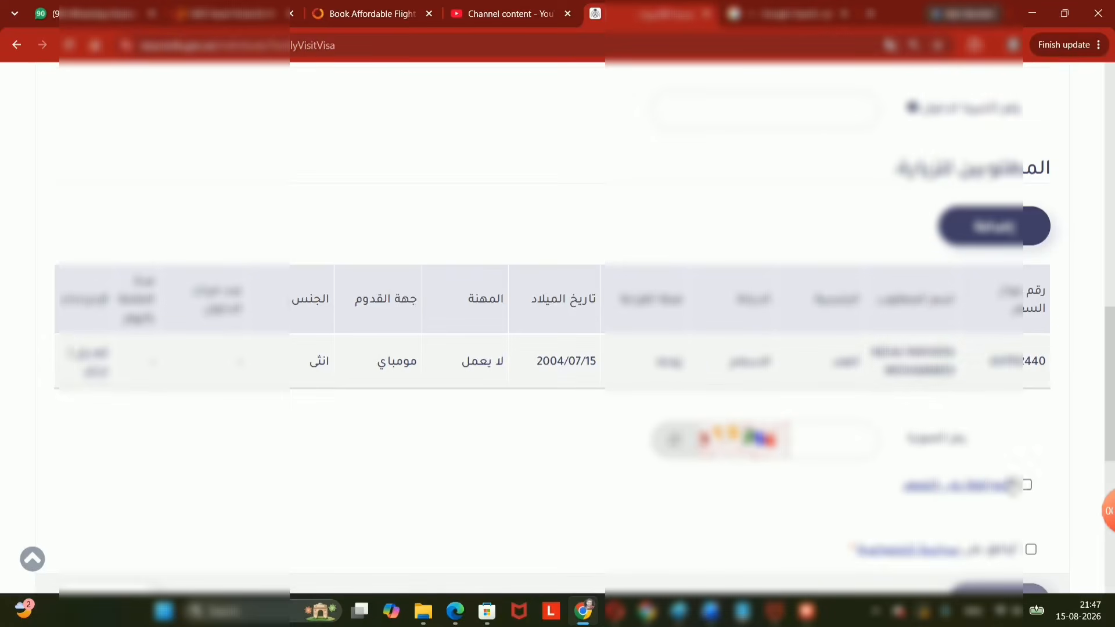
Enter the captcha verification code and tick both declaration checkboxes.
{"action": "left_click", "coordinate": [869, 441]}
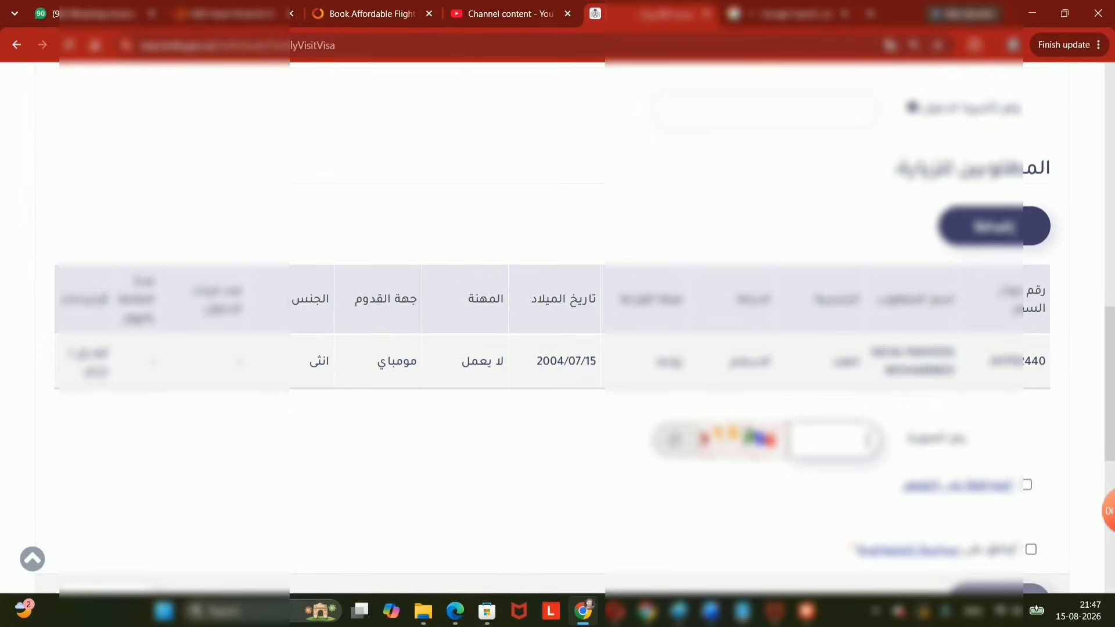
{"action": "type", "text": "9115286"}
{"action": "left_click", "coordinate": [1027, 485]}
{"action": "scroll", "coordinate": [1026, 510], "scroll_direction": "down", "scroll_amount": 1}
{"action": "left_click", "coordinate": [1032, 477]}
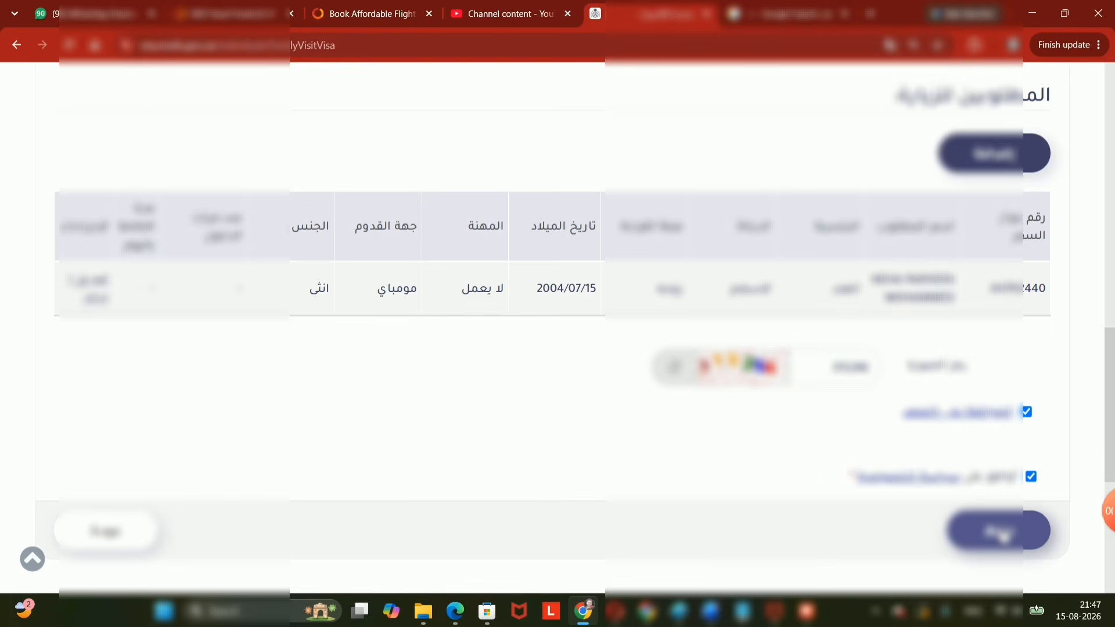
Submit the family visit request, send the satisfaction rating, and dismiss the success message.
{"action": "left_click", "coordinate": [999, 530]}
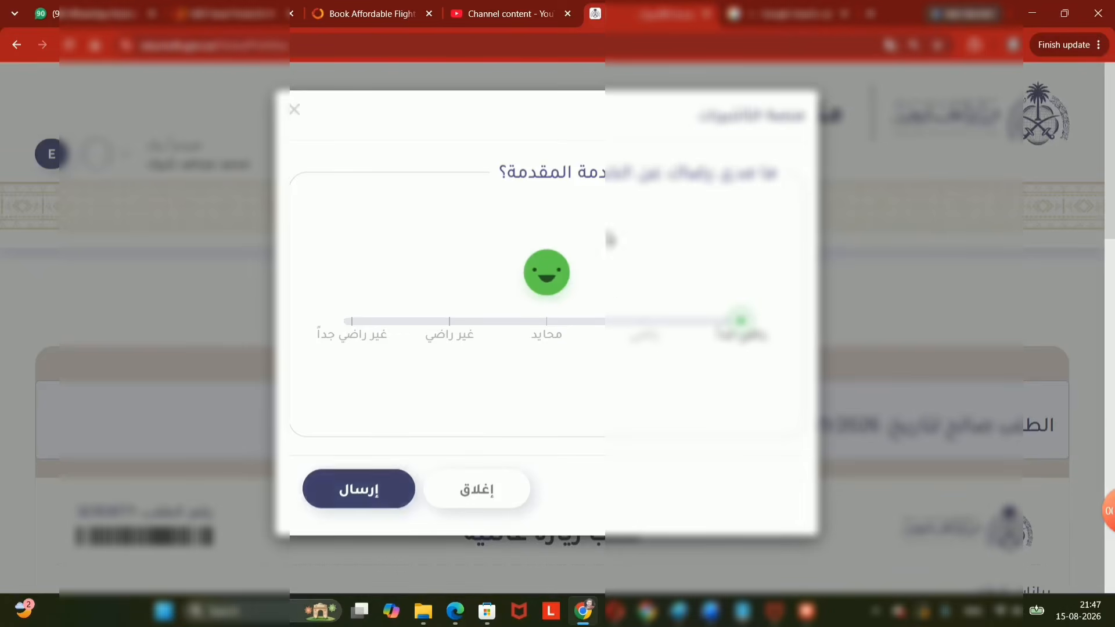
{"action": "left_click", "coordinate": [361, 491]}
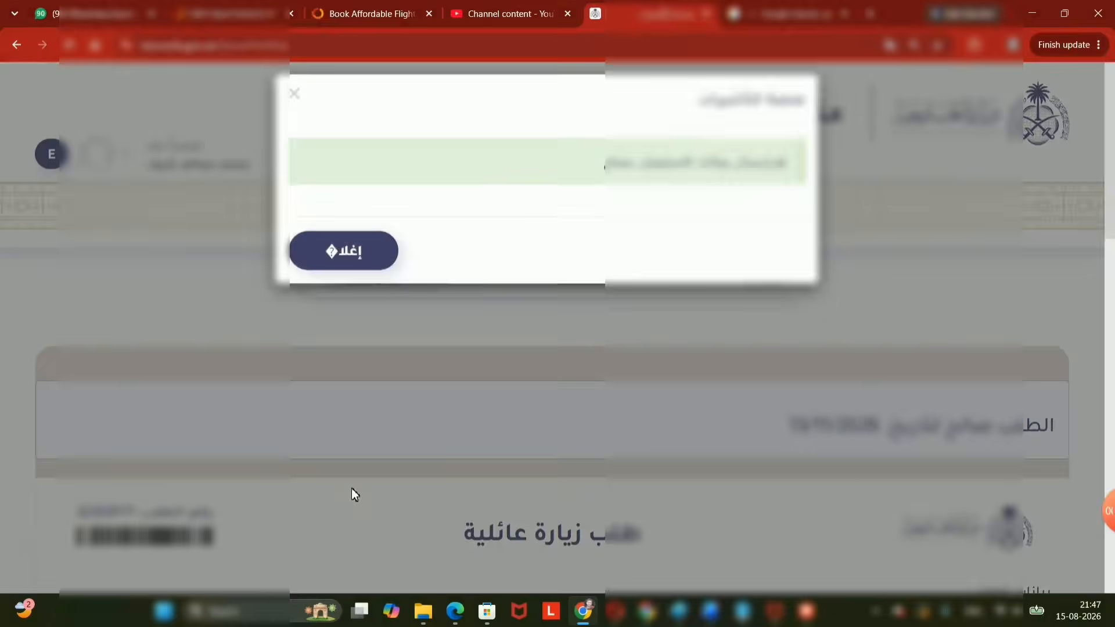
{"action": "left_click", "coordinate": [347, 273]}
Review the request summary, highlighting the request number, down to the validity date and listed wife.
{"action": "scroll", "coordinate": [444, 372], "scroll_direction": "down", "scroll_amount": 5}
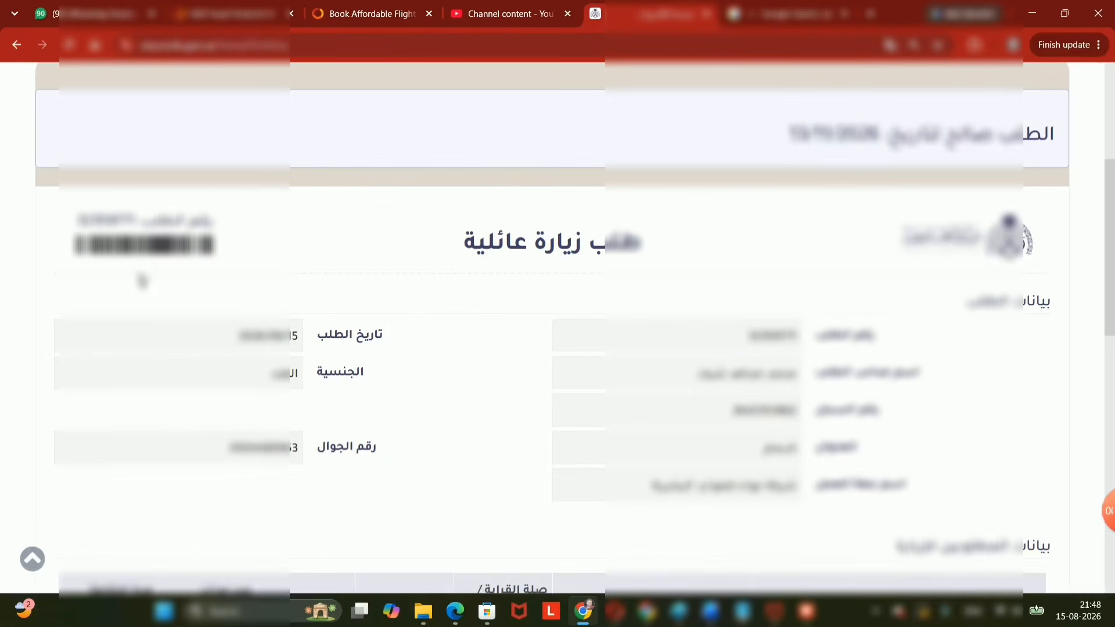
{"action": "left_click_drag", "start_coordinate": [200, 220], "coordinate": [77, 226]}
{"action": "scroll", "coordinate": [373, 289], "scroll_direction": "down", "scroll_amount": 3}
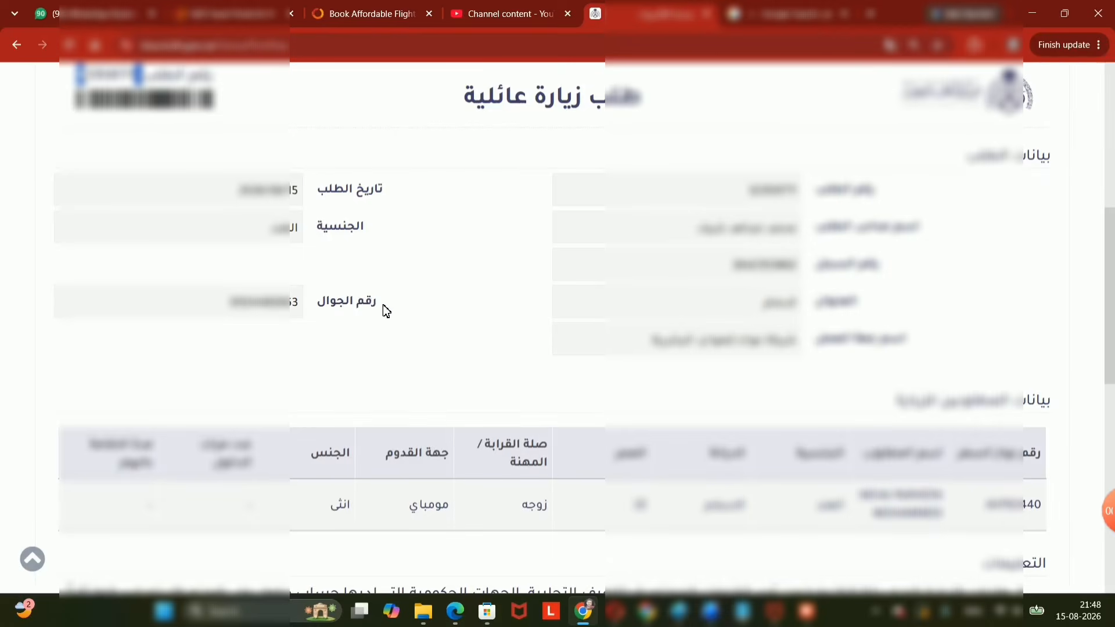
{"action": "scroll", "coordinate": [898, 471], "scroll_direction": "down", "scroll_amount": 7}
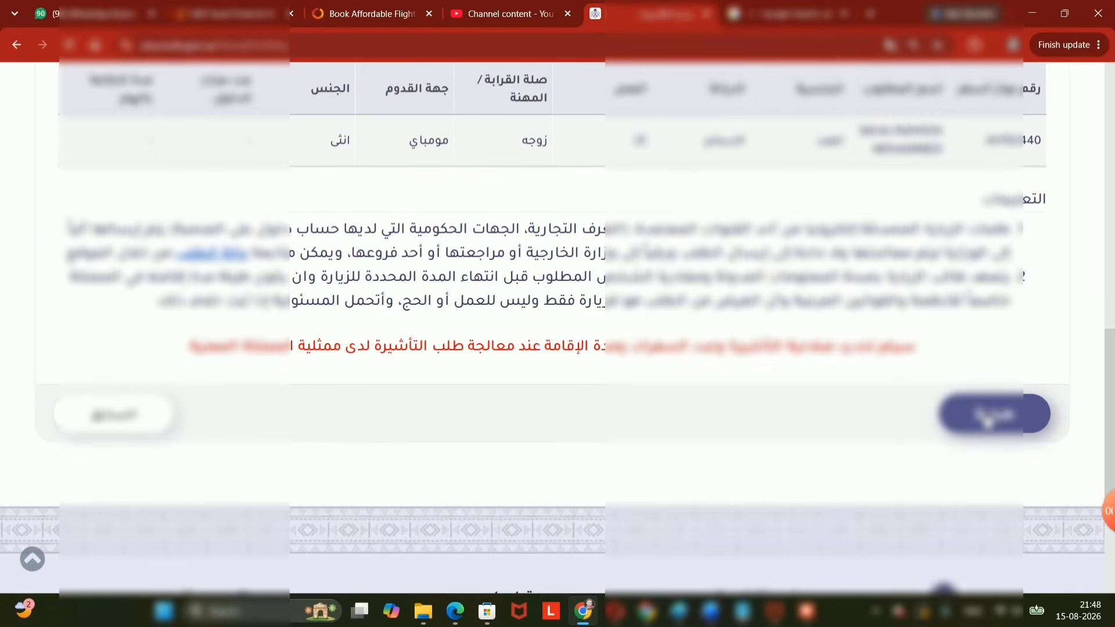
Print the request summary to Adobe PDF, saving to Desktop and selecting the proposed name منصة التأشيرات.
{"action": "left_click", "coordinate": [985, 417]}
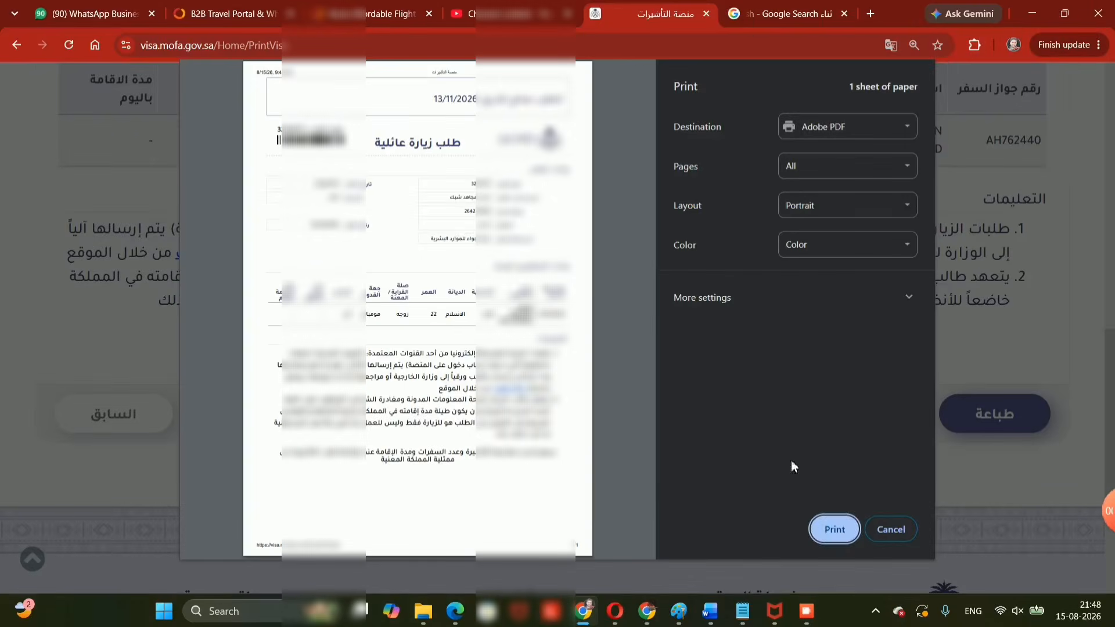
{"action": "left_click", "coordinate": [835, 530]}
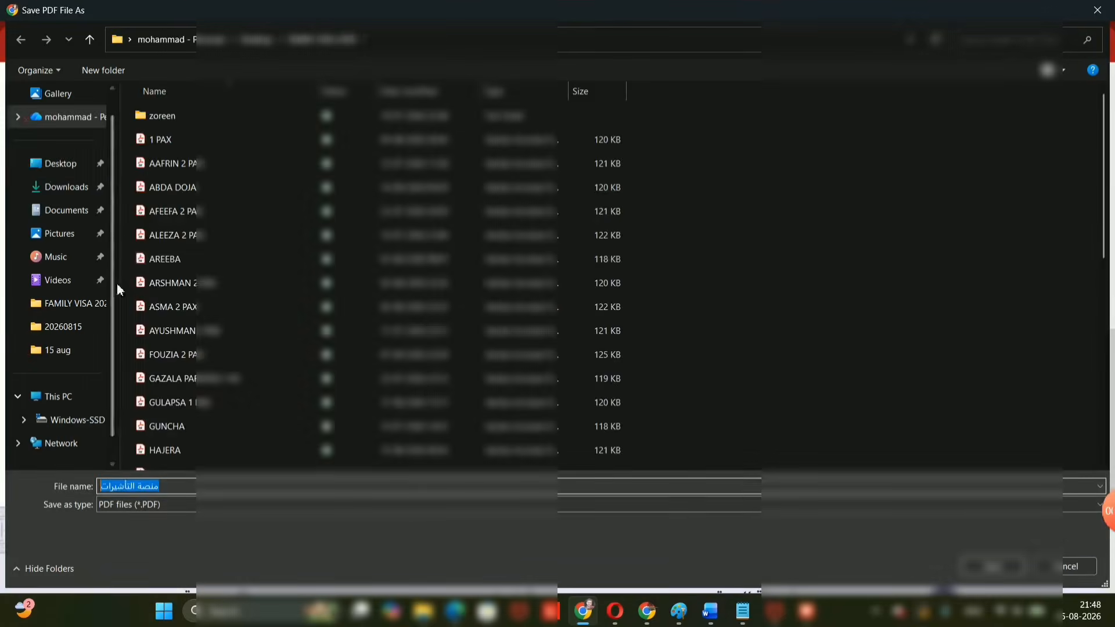
{"action": "left_click", "coordinate": [55, 164]}
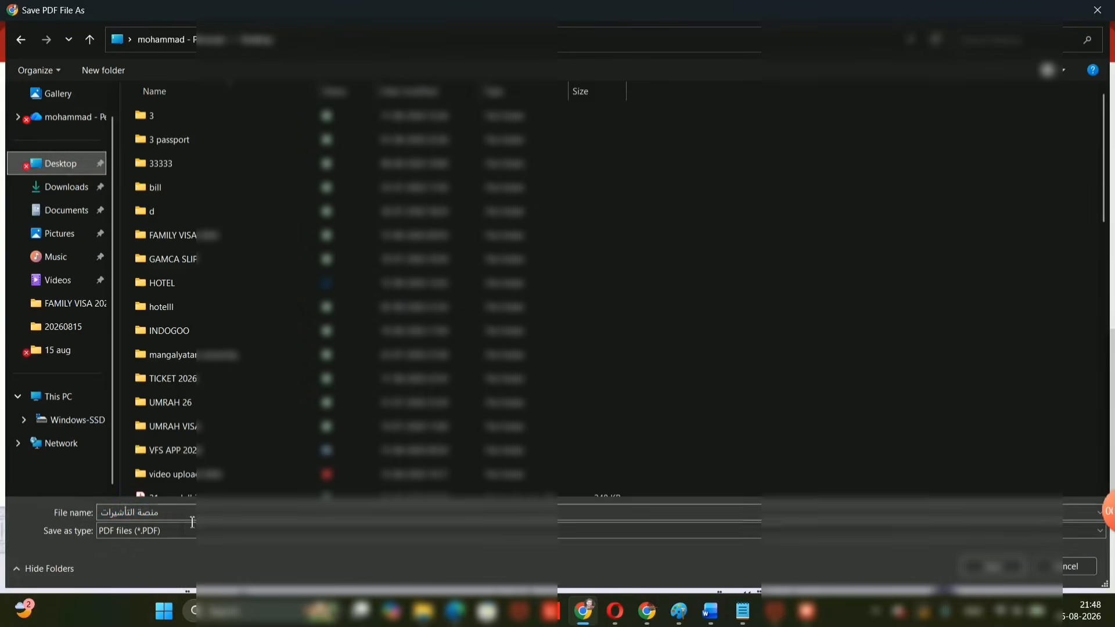
{"action": "left_click", "coordinate": [180, 519]}
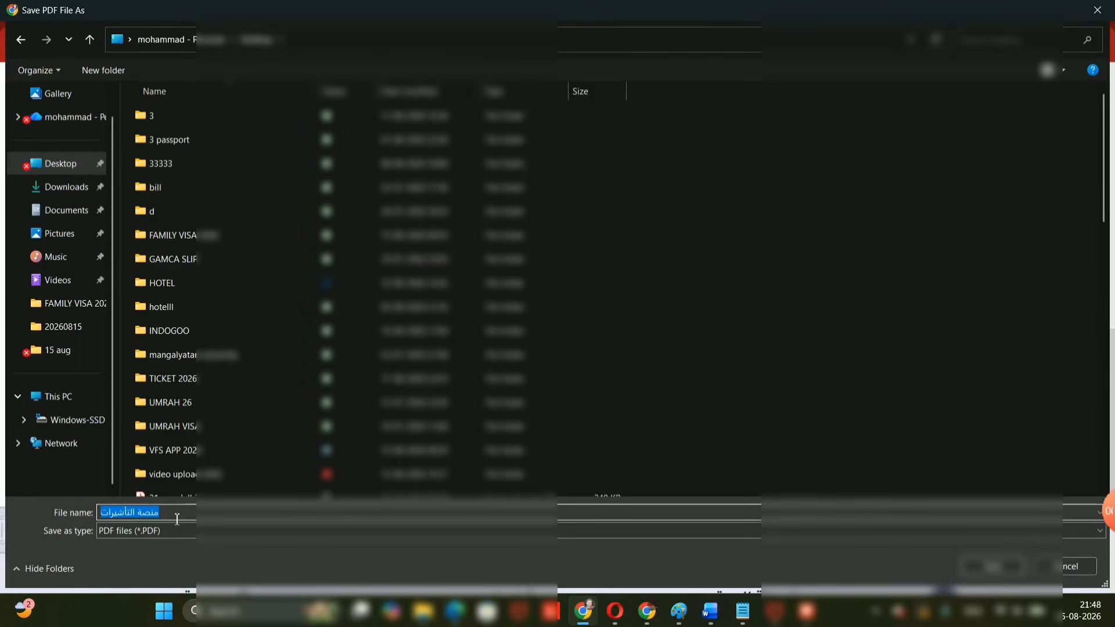